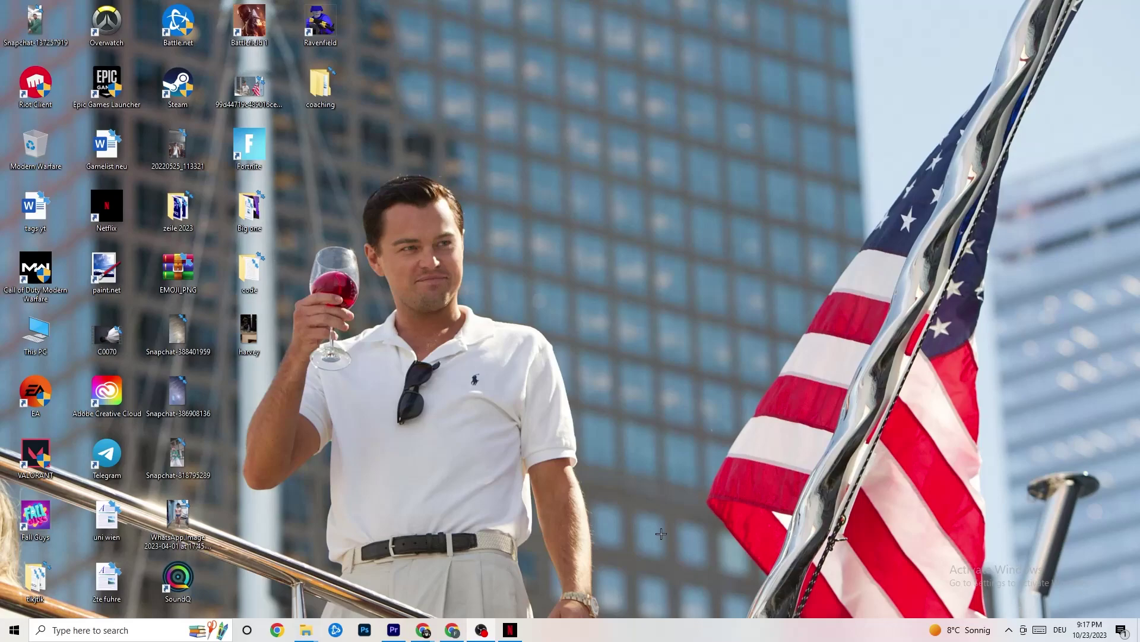
Open the Start menu showing the installed apps list and pinned tiles.
left_click(14, 629)
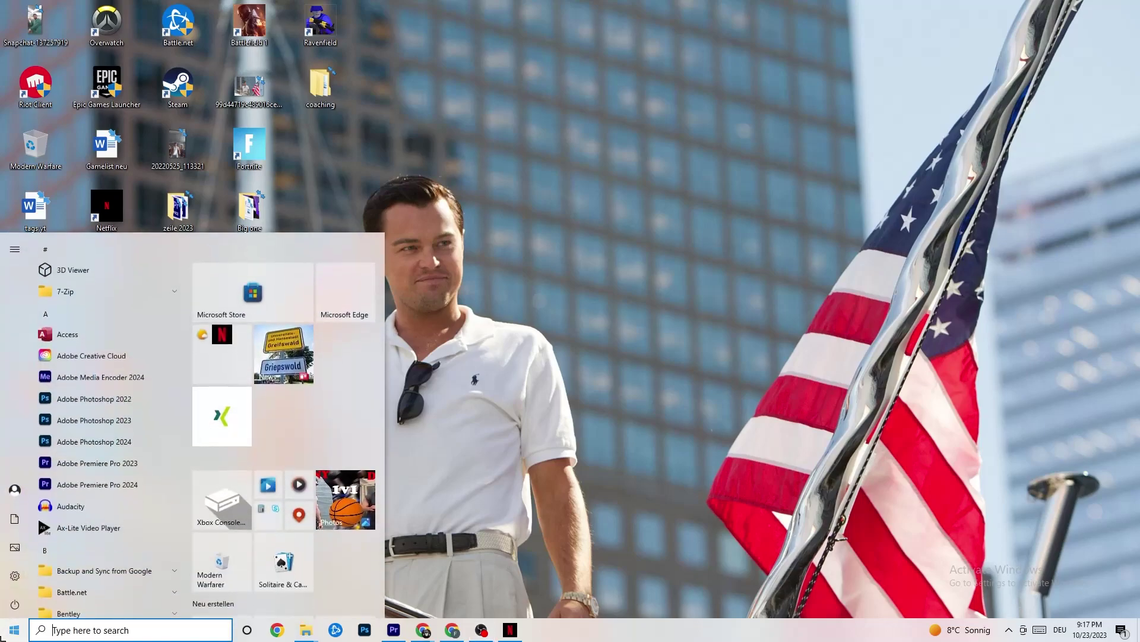
Open Settings and go to the System > Display page.
left_click(15, 575)
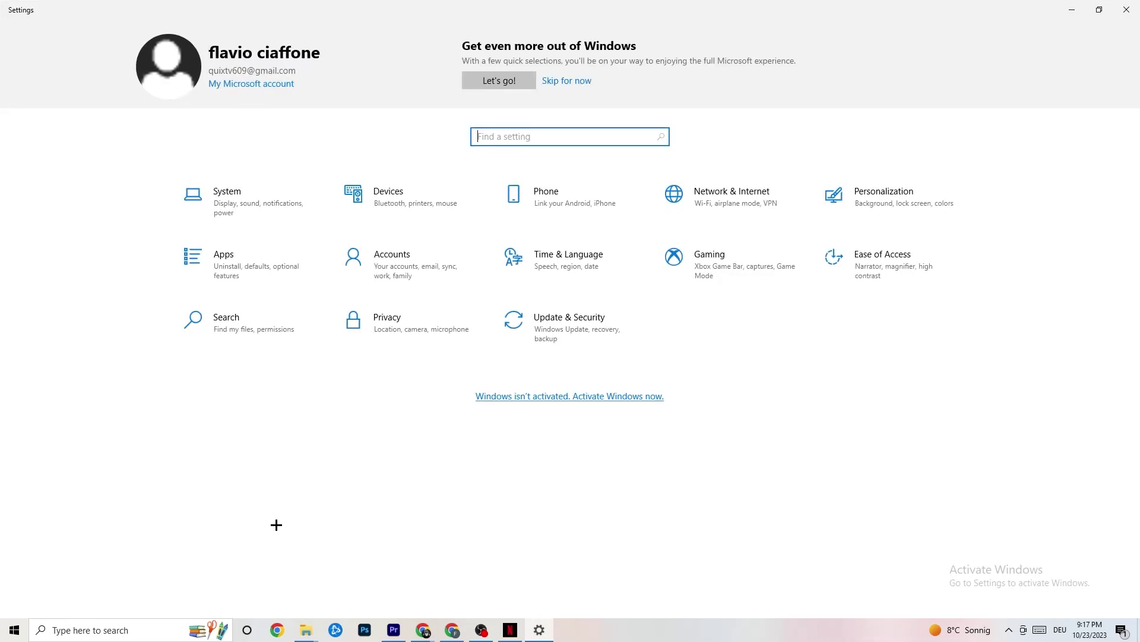
left_click(246, 206)
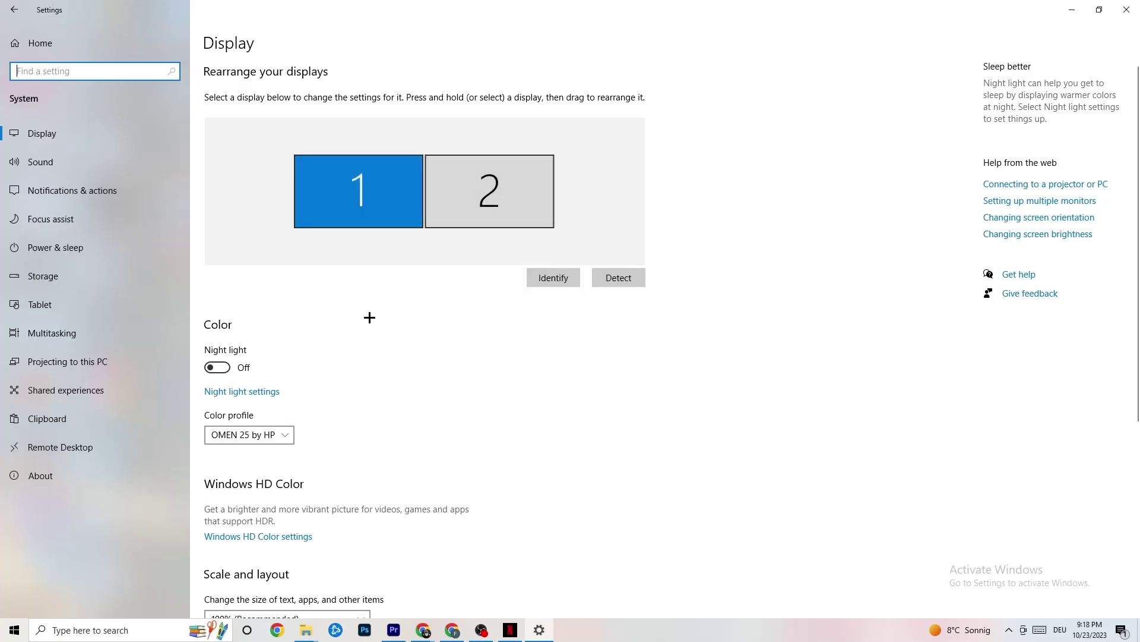
scroll(374, 216, "down", 5)
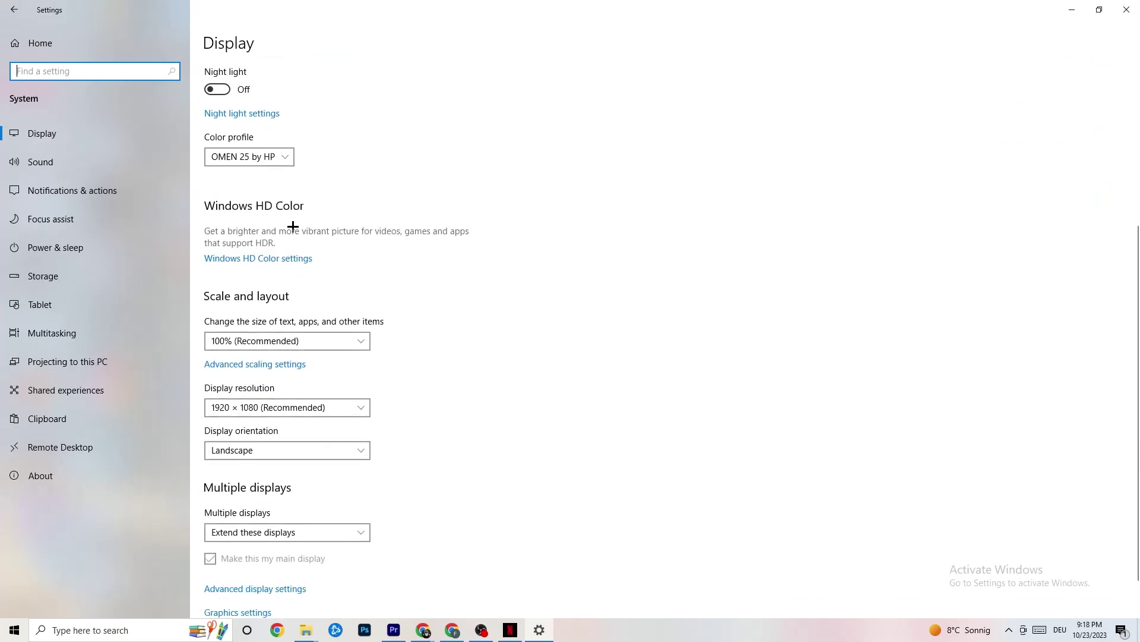
left_click(288, 156)
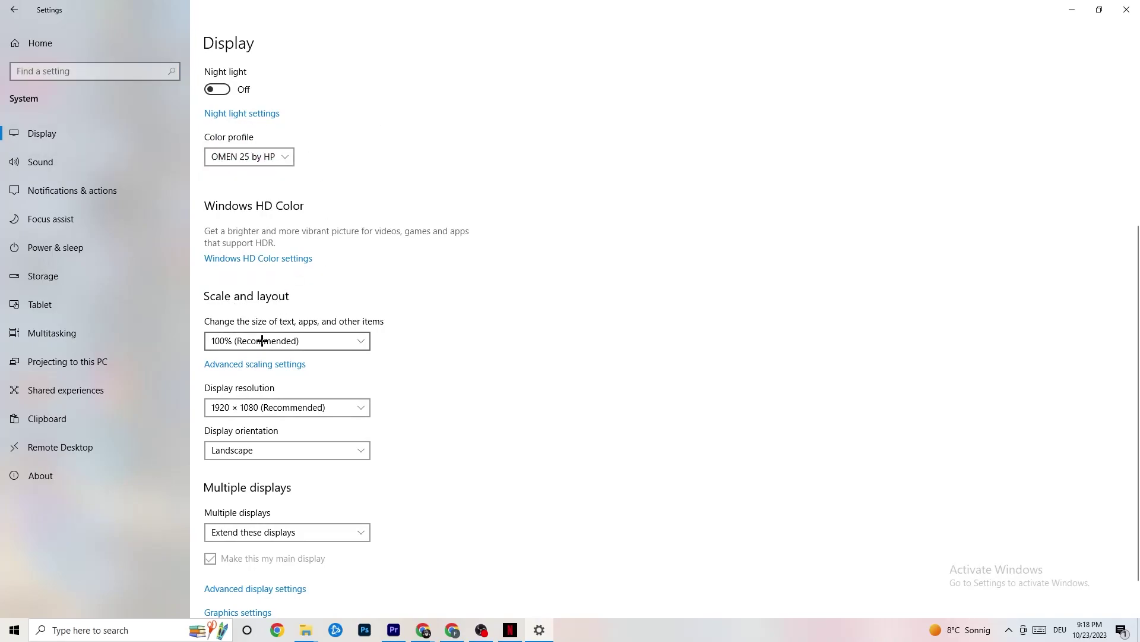
Check that scaling stays at 100% and resolution at 1920 × 1080, unchanged.
left_click(350, 341)
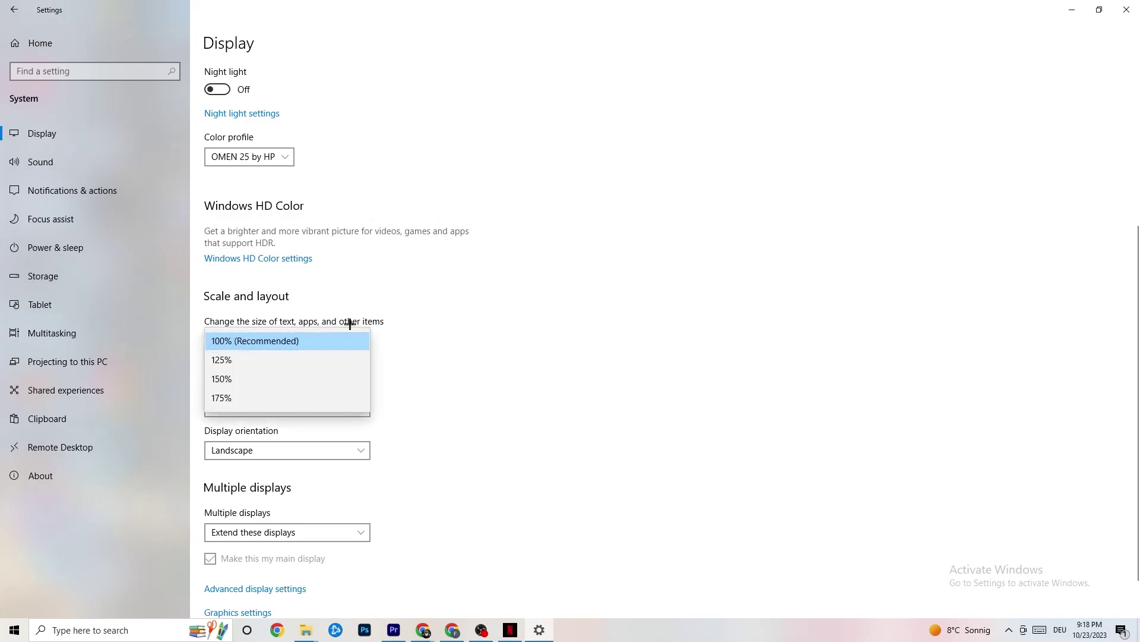
left_click(488, 291)
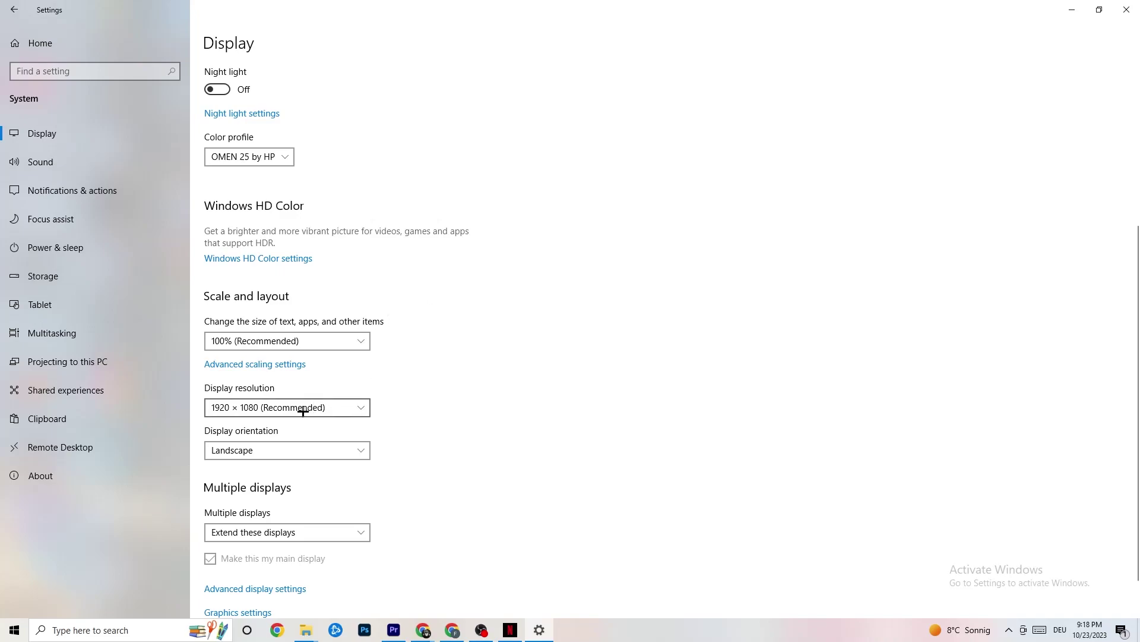
left_click(359, 407)
left_click(490, 369)
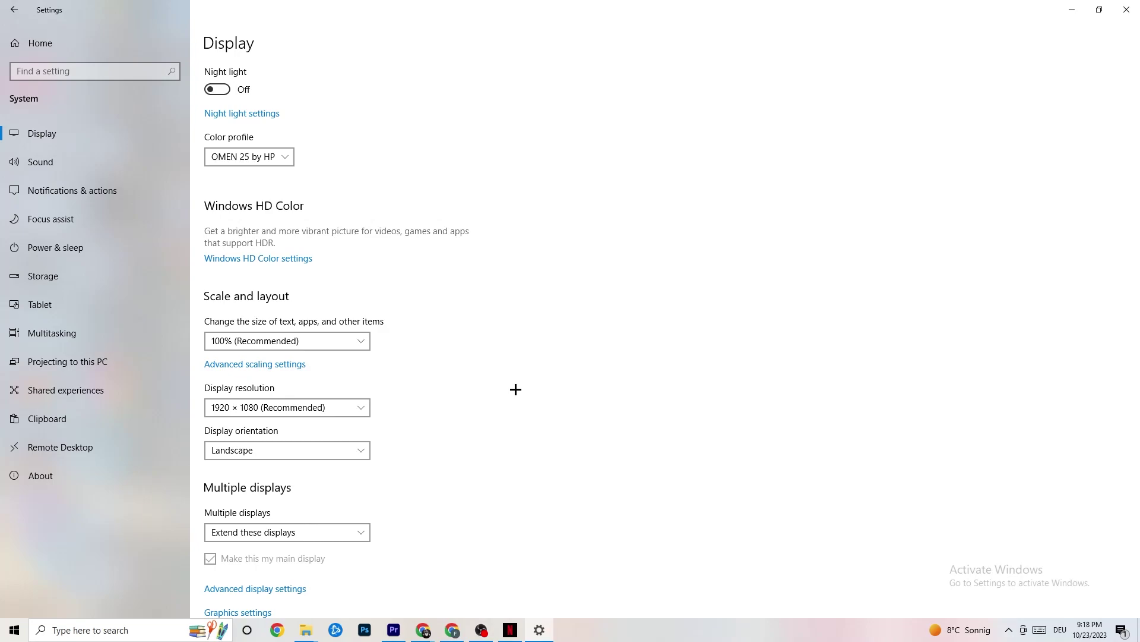
left_click(361, 407)
left_click(472, 380)
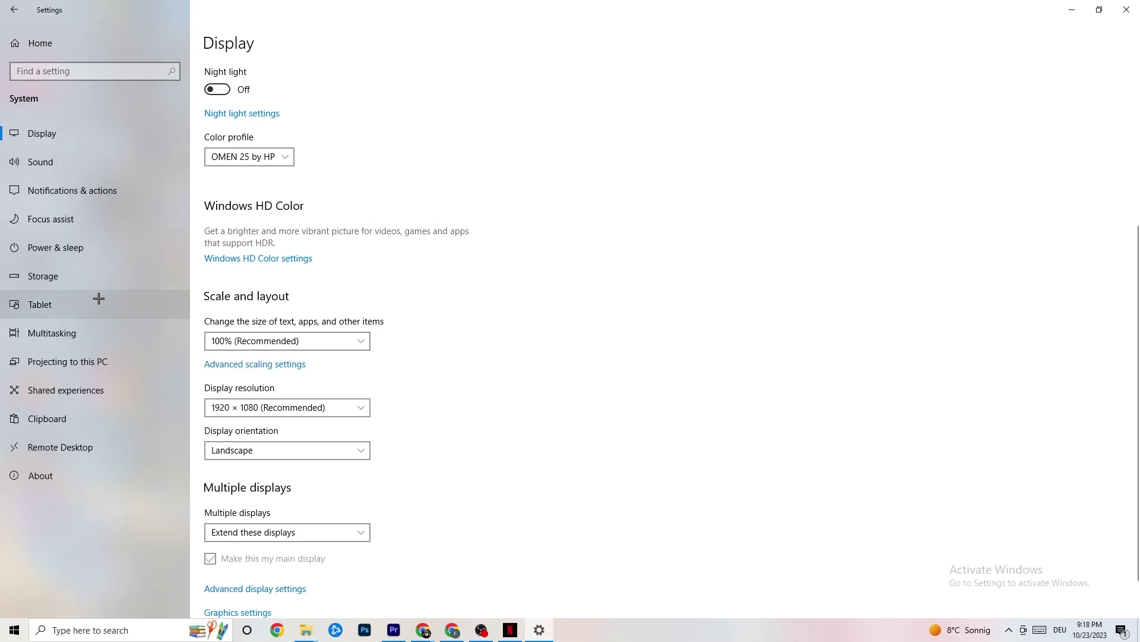
Review Storage Sense, keeping 14-day recycle bin cleanup, then return to Settings home.
left_click(75, 286)
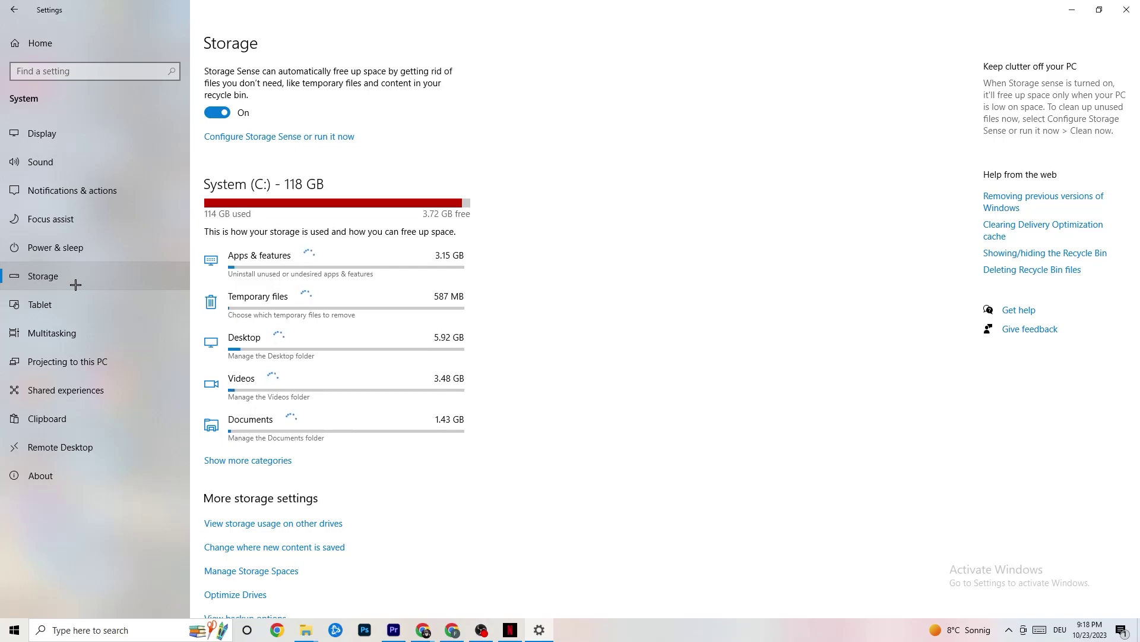
left_click(329, 138)
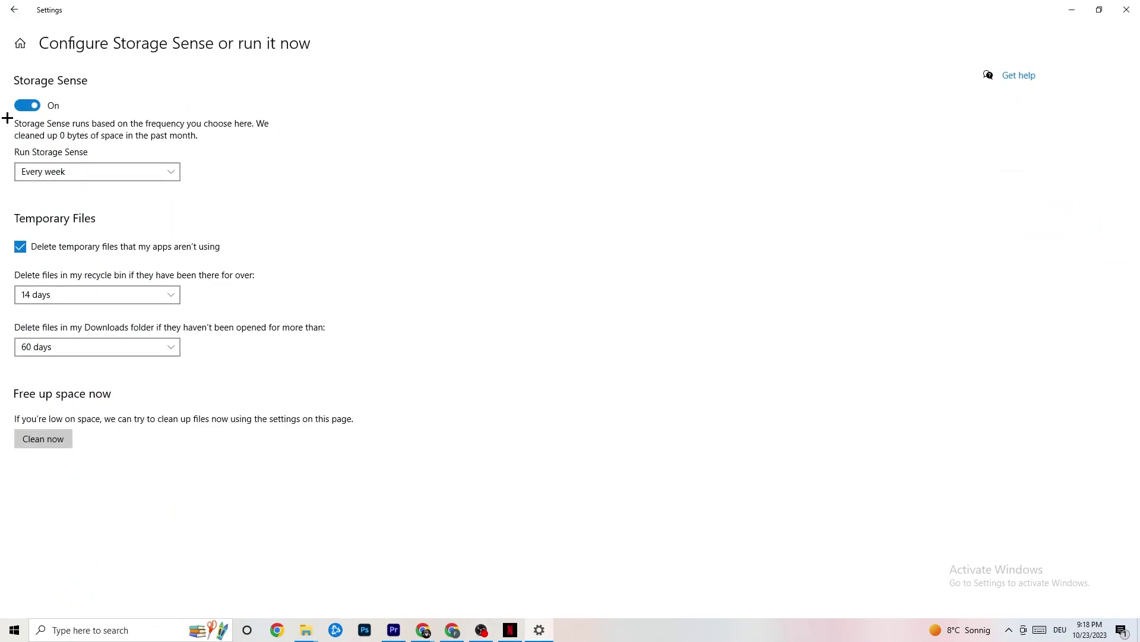
left_click(109, 293)
left_click(127, 209)
left_click(10, 5)
Open System > Power & sleep, review the power plans keeping Balanced, and close Power Options.
left_click(262, 214)
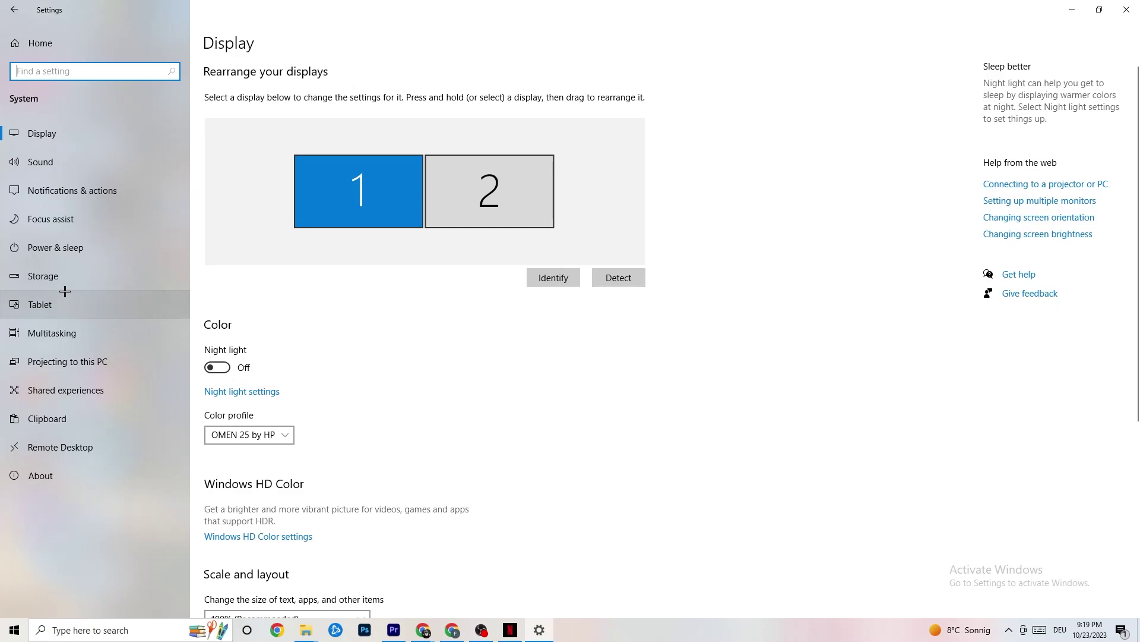
left_click(39, 242)
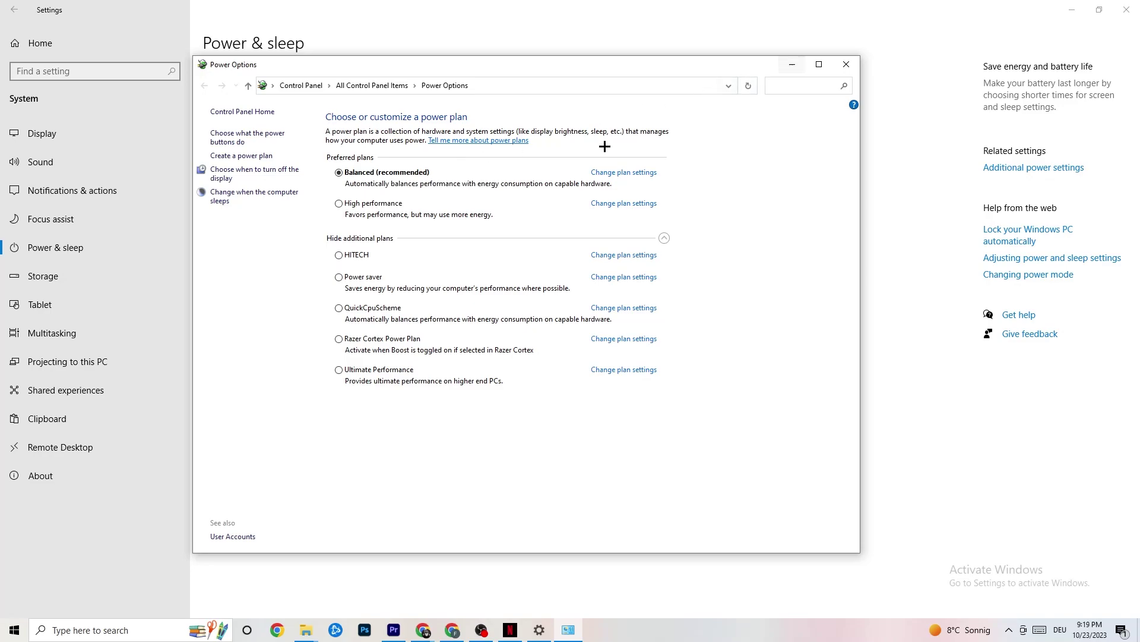
left_click(849, 66)
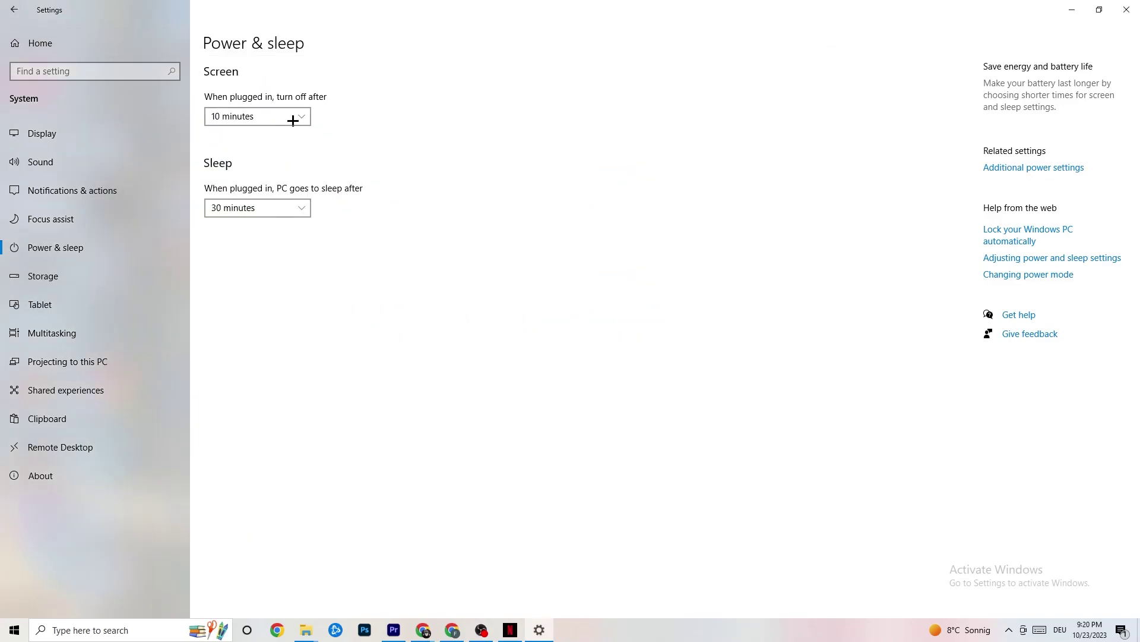
Go to Gaming settings and confirm Xbox Game Bar and capture recording are off.
left_click(19, 8)
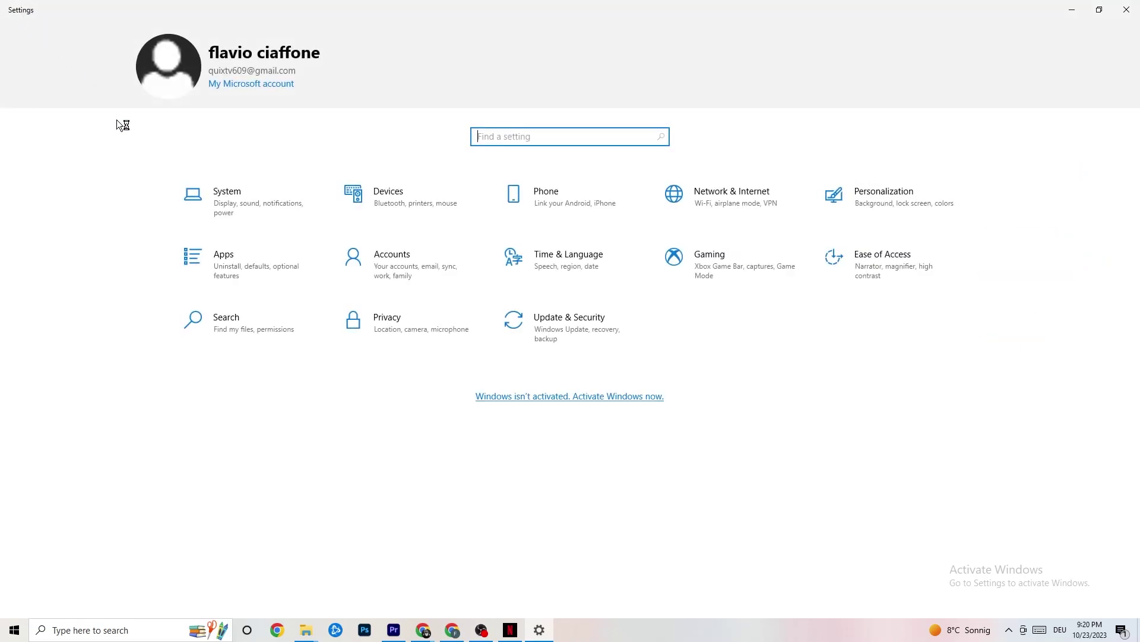
left_click(724, 280)
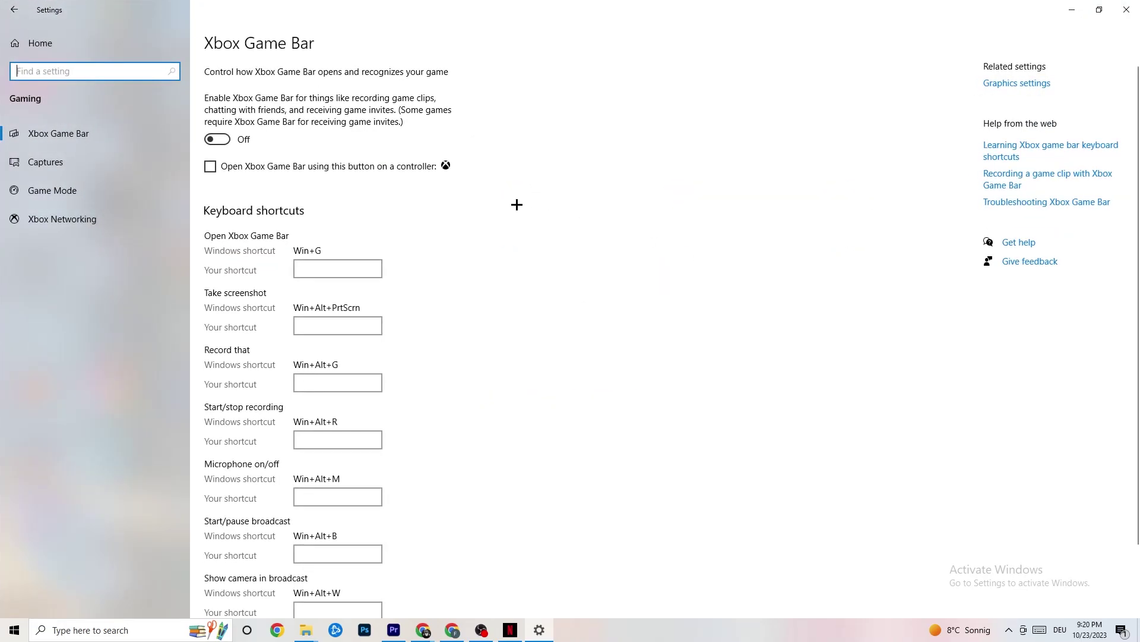
scroll(398, 255, "down", 2)
scroll(422, 315, "up", 1)
scroll(398, 274, "up", 1)
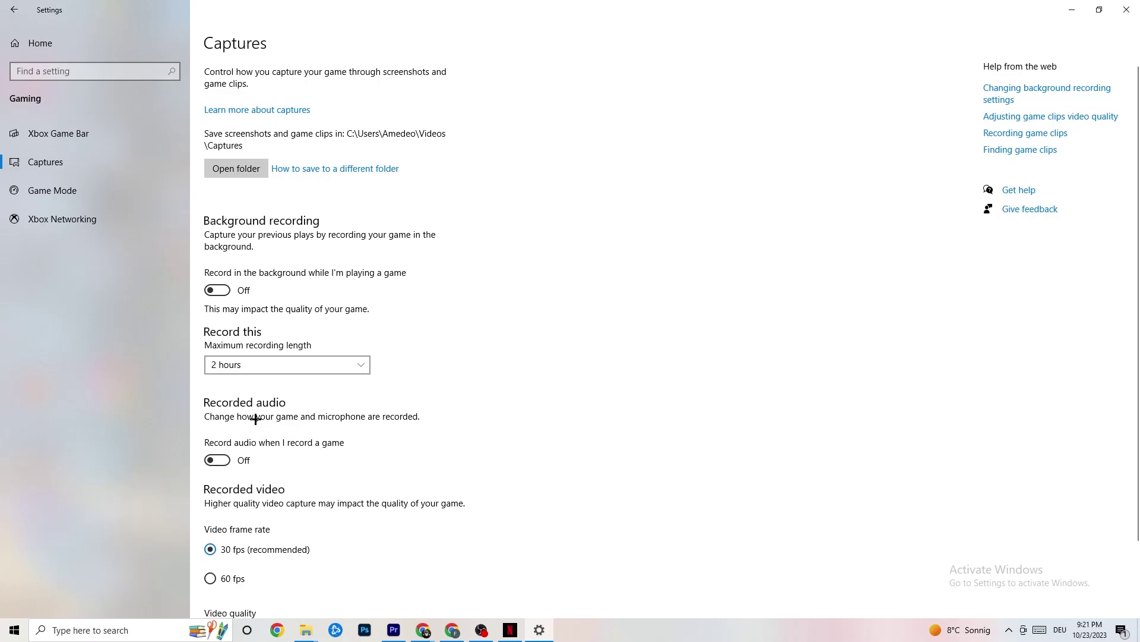
Scroll the Captures page, then switch to Game Mode, which is on.
scroll(291, 403, "down", 3)
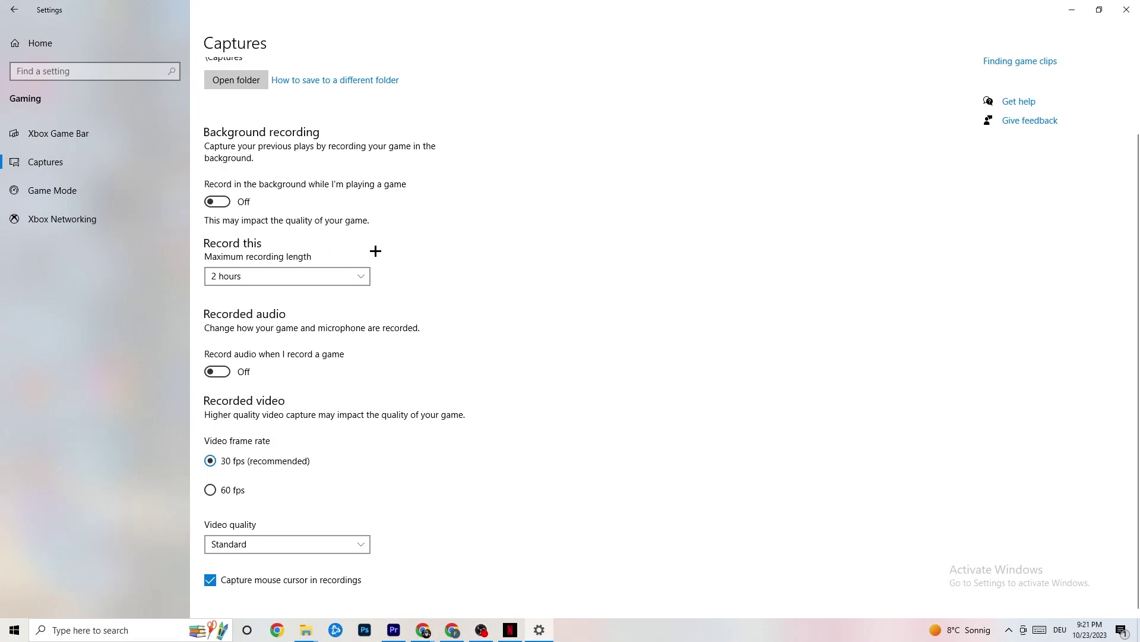
left_click(83, 192)
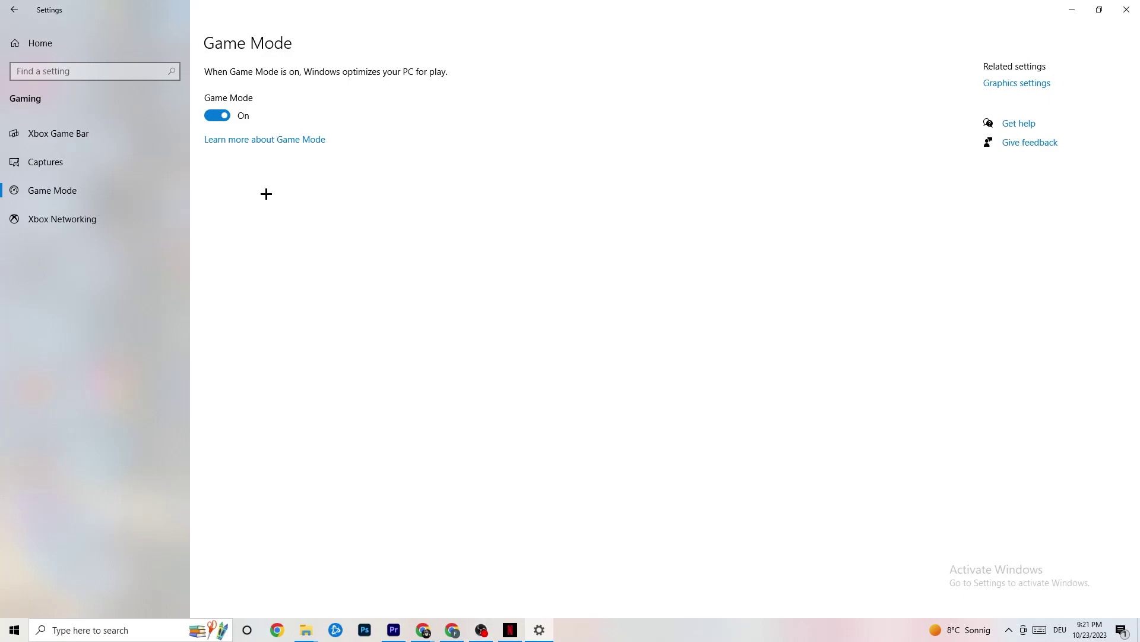
Return home and open Update & Security, where Windows Update reports up to date.
left_click(18, 9)
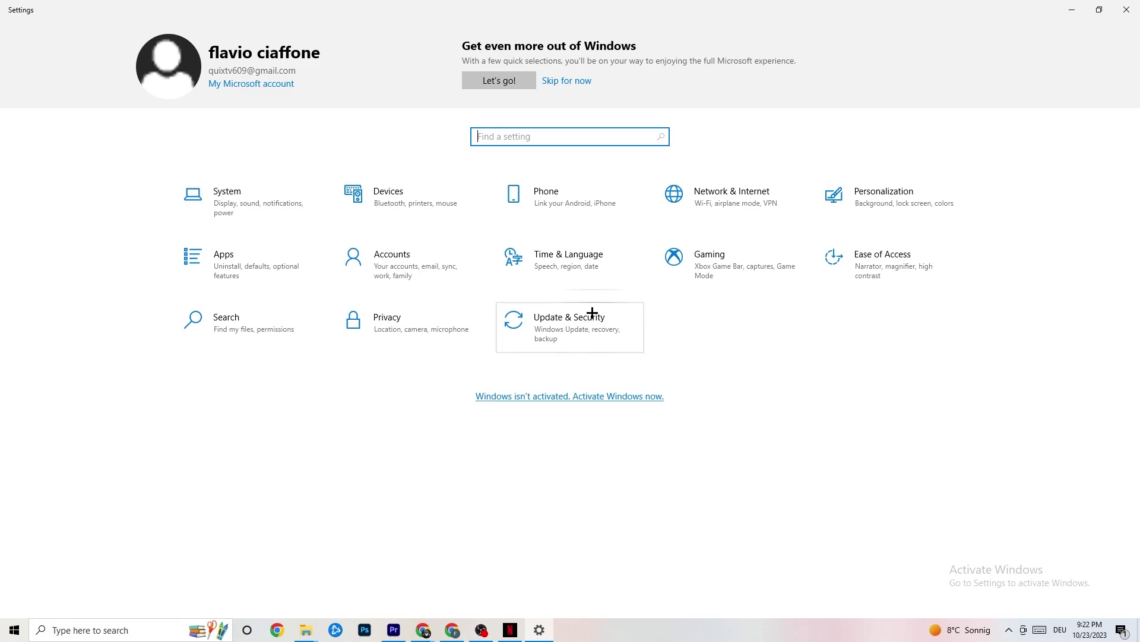
left_click(589, 338)
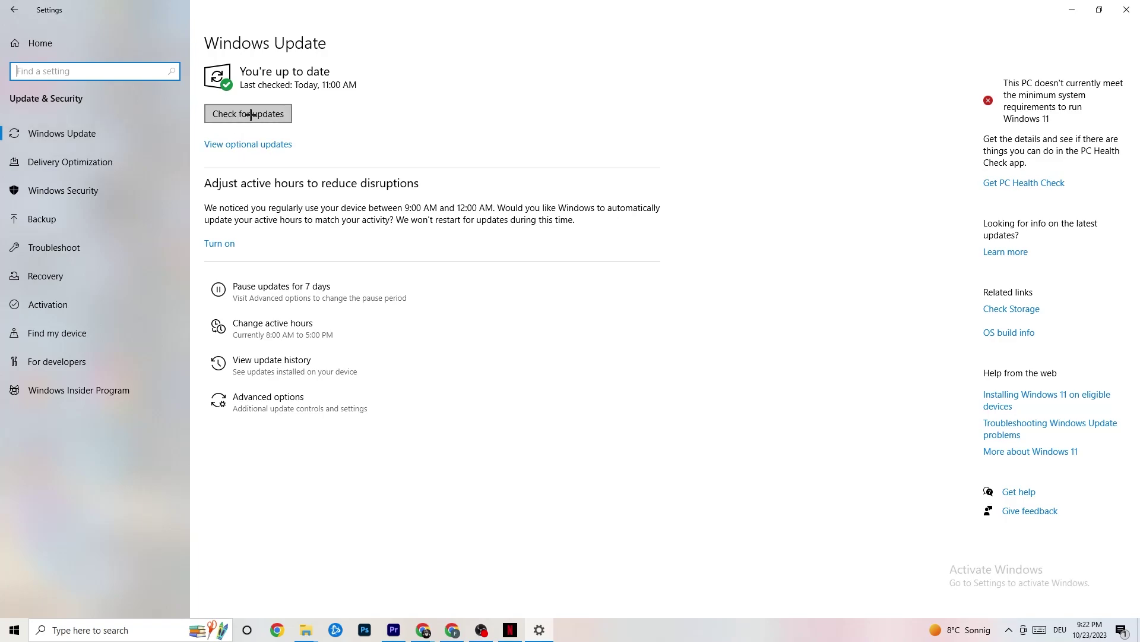
Switch to the Troubleshoot page, which lists no recommended troubleshooters.
left_click(359, 104)
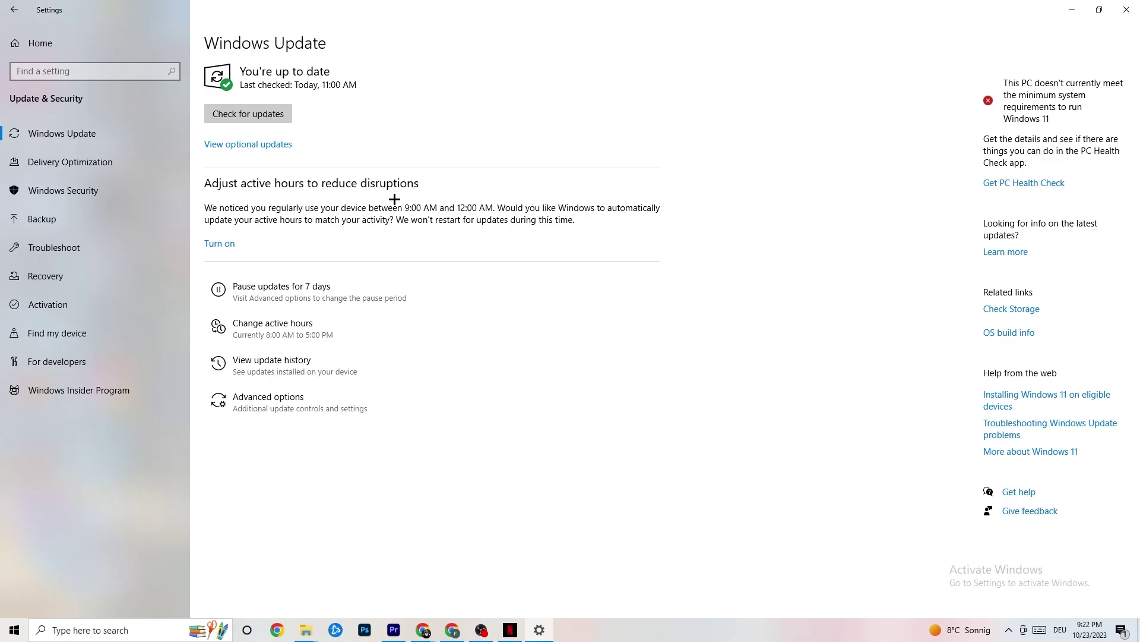
left_click(89, 248)
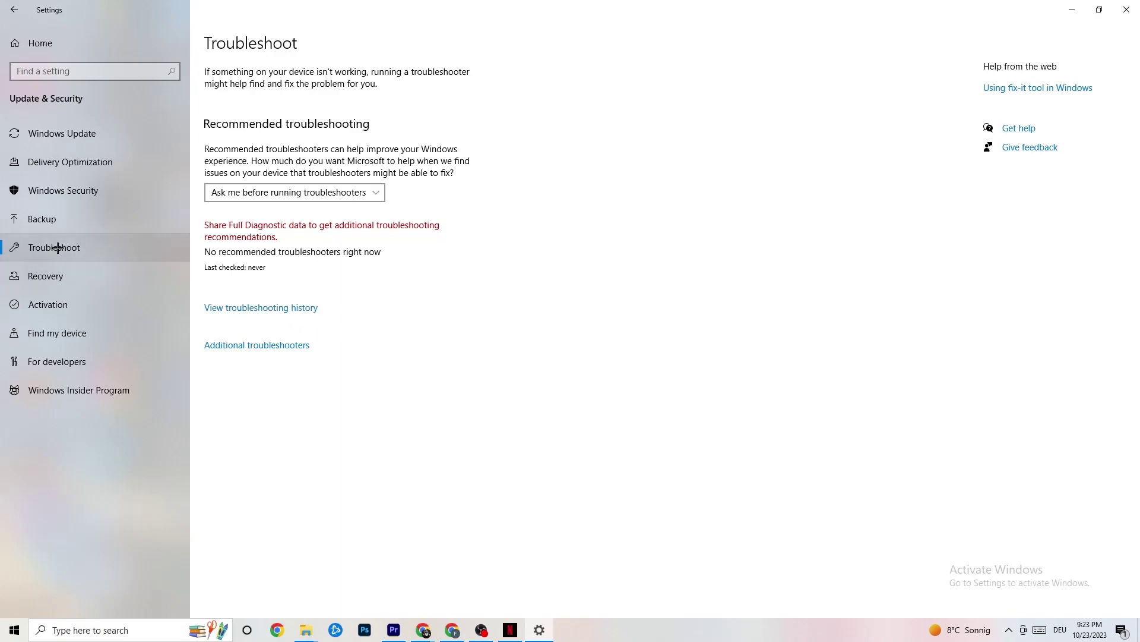
Close the Settings window to return to the desktop.
left_click(1127, 9)
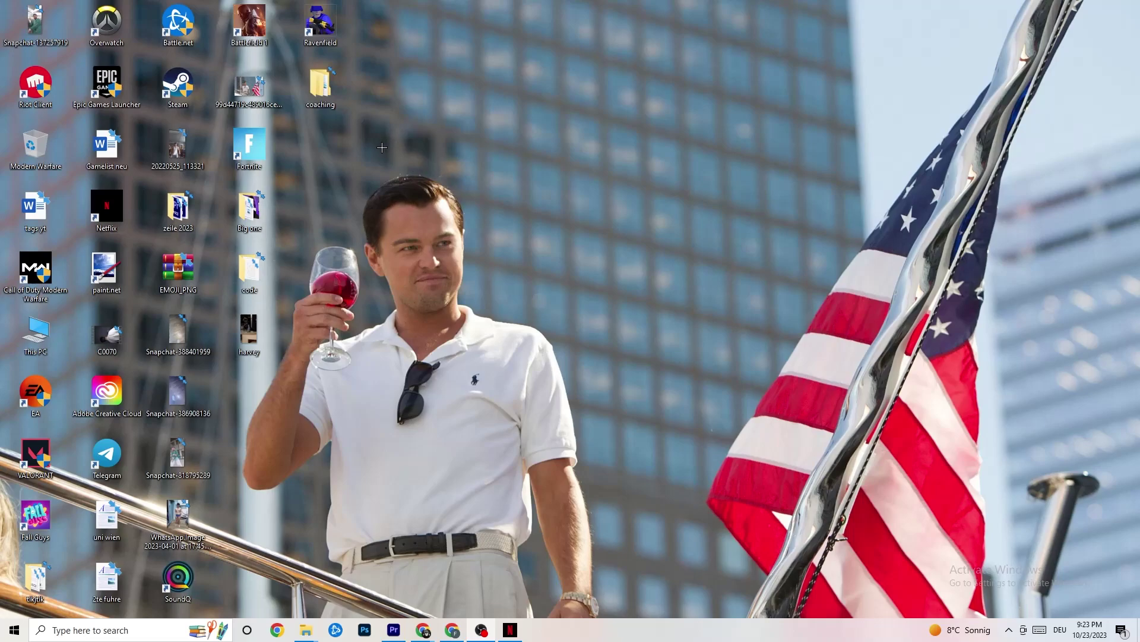
Move the Steam shortcut slightly left on the desktop and open its Properties.
left_click_drag(182, 89, 598, 224)
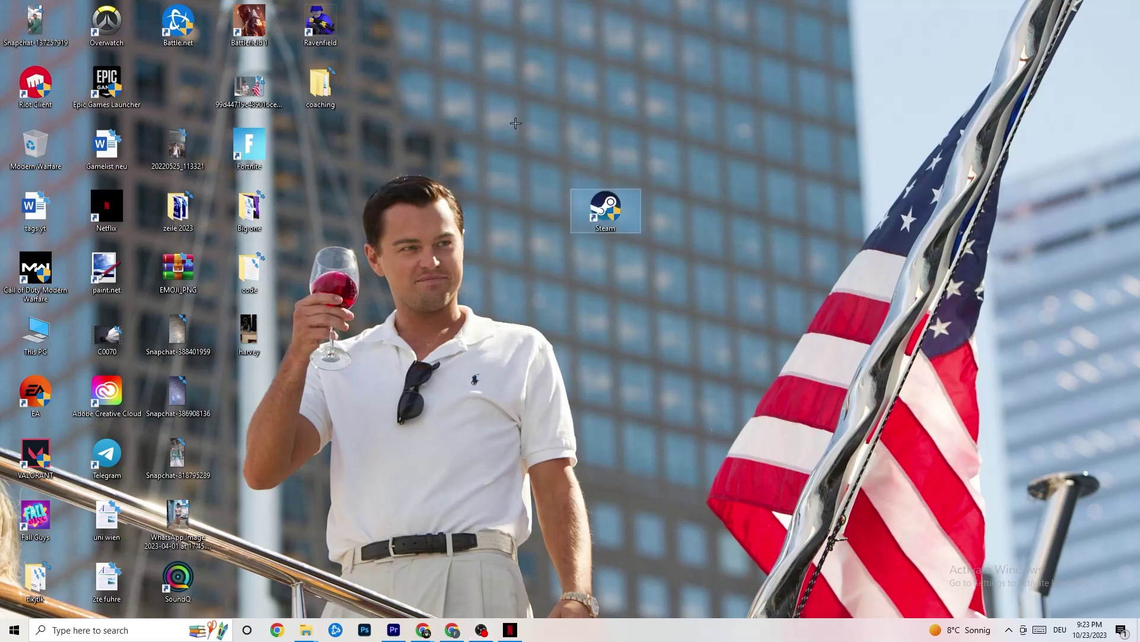
right_click(605, 216)
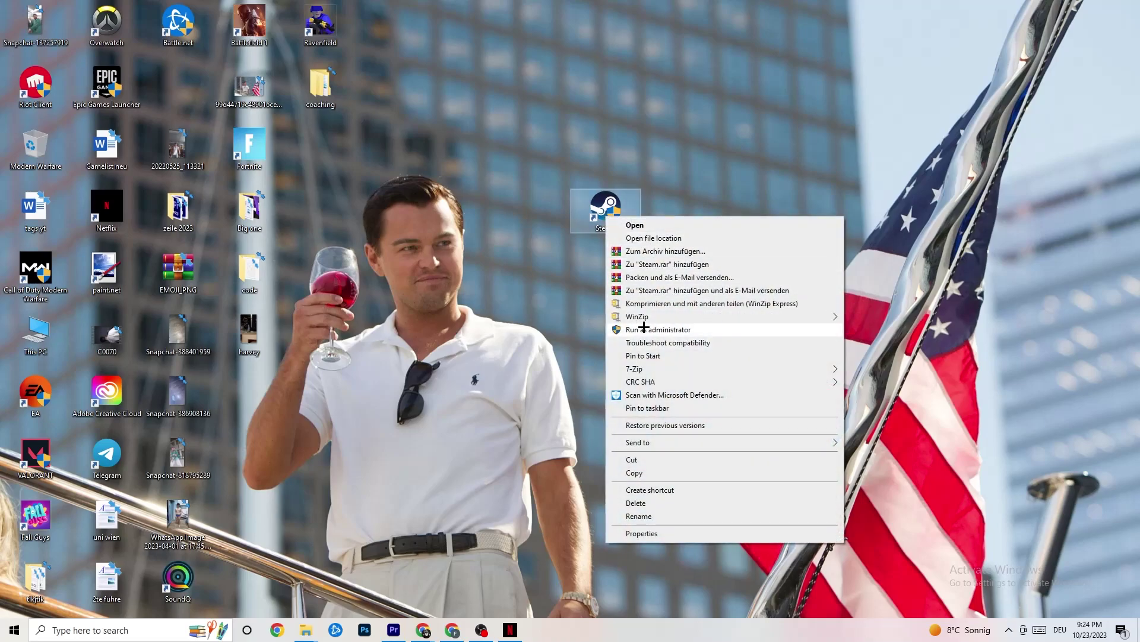
left_click(509, 302)
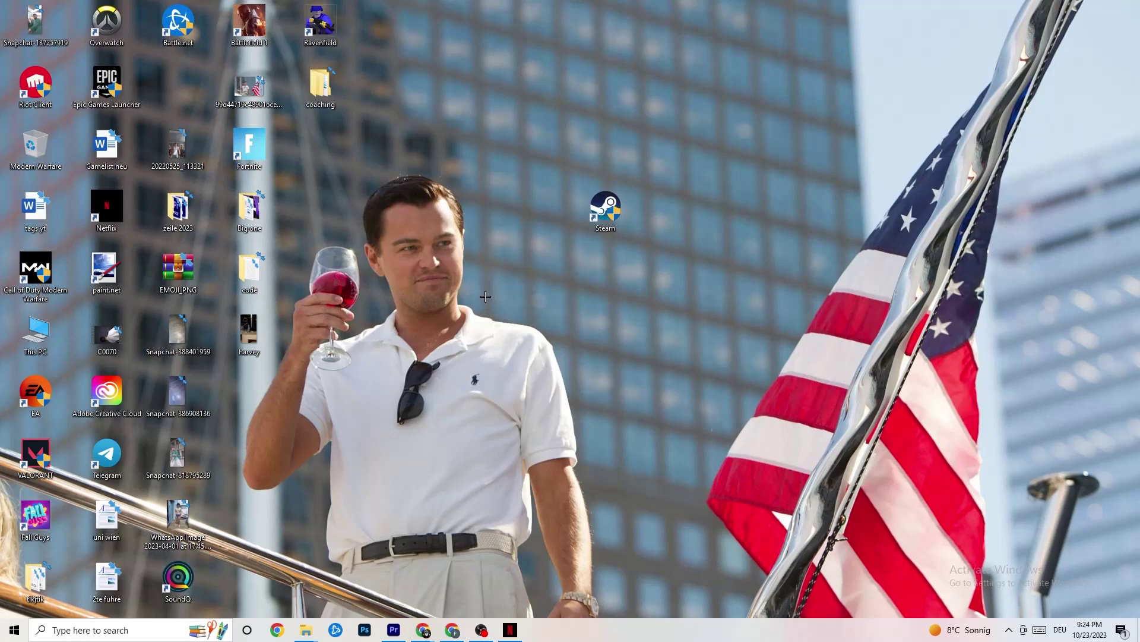
left_click_drag(606, 208, 534, 208)
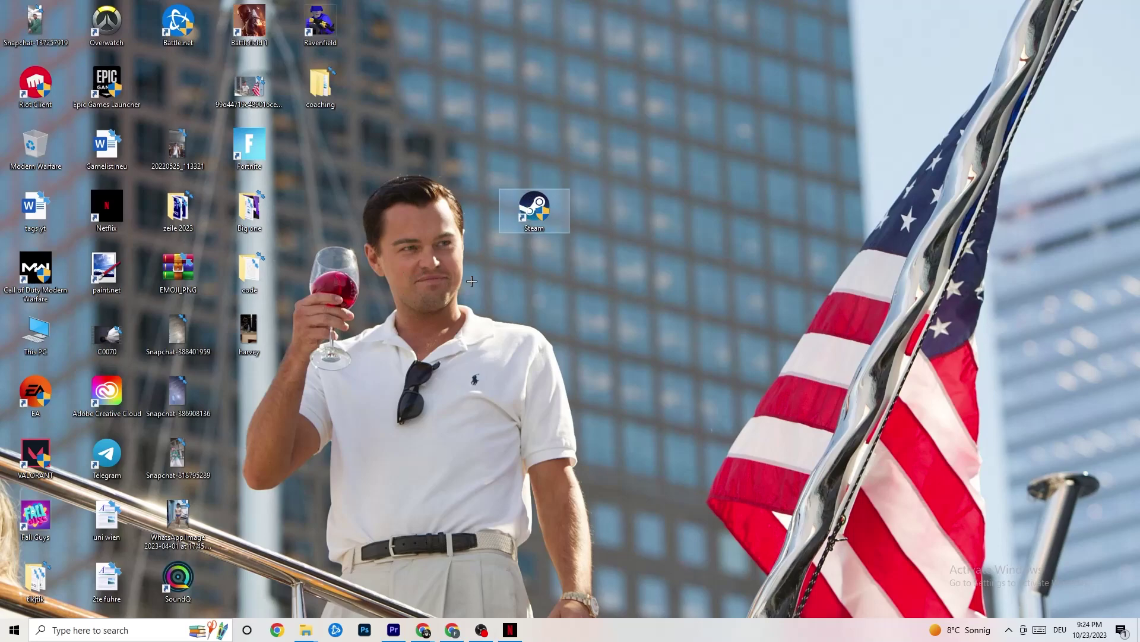
right_click(525, 214)
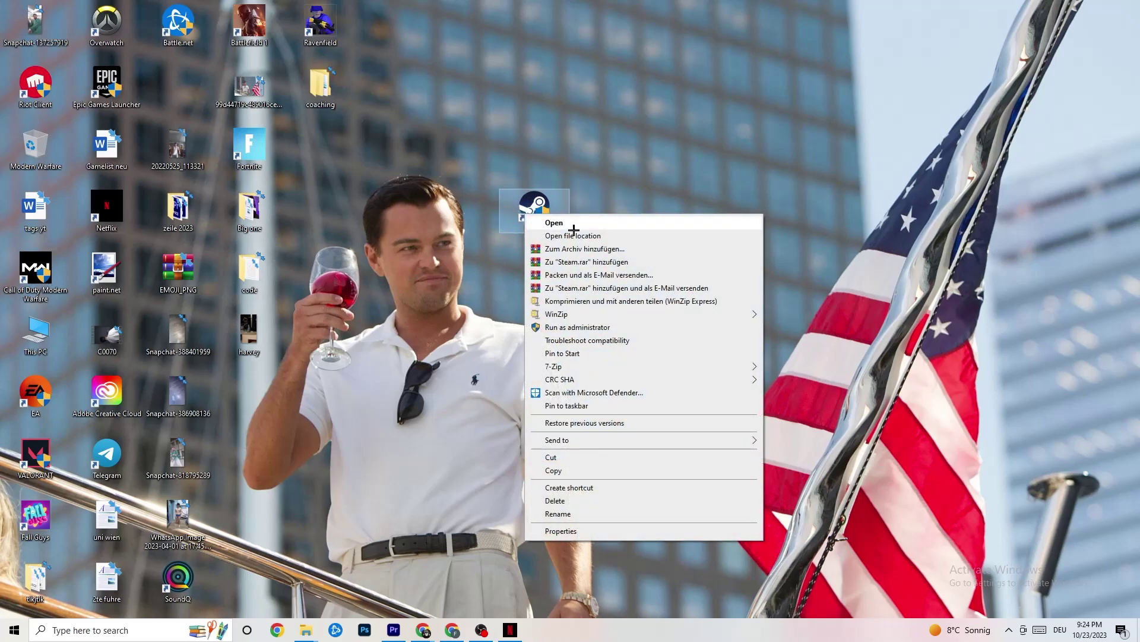
left_click(581, 531)
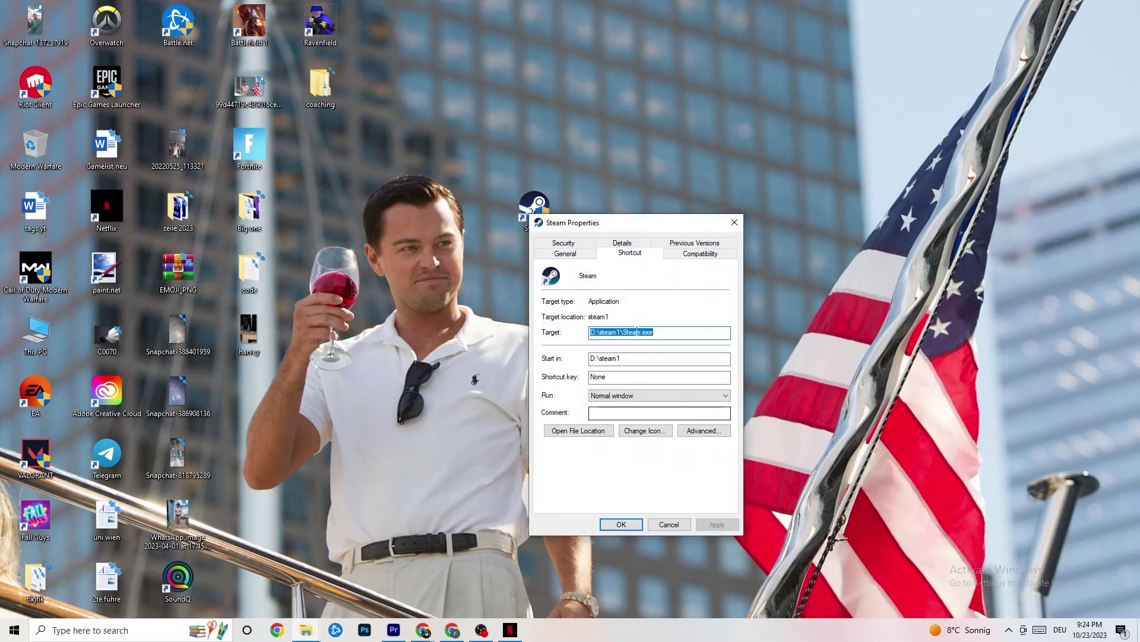
Make the Steam shortcut run as administrator in Windows 8 compatibility mode, then confirm.
left_click_drag(619, 216, 454, 52)
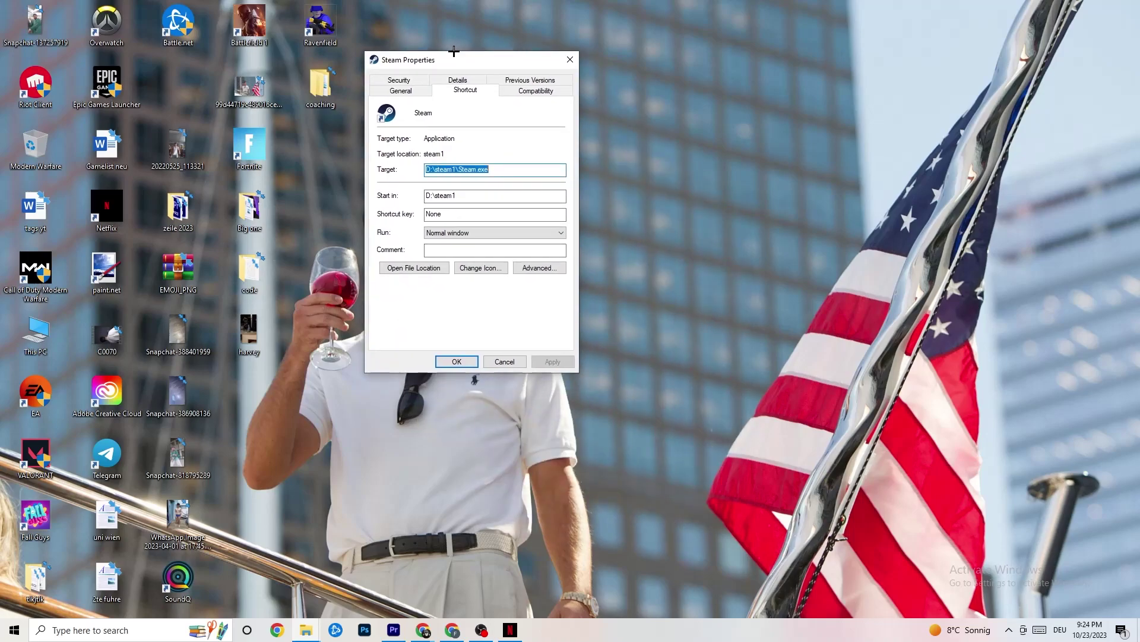
left_click(520, 91)
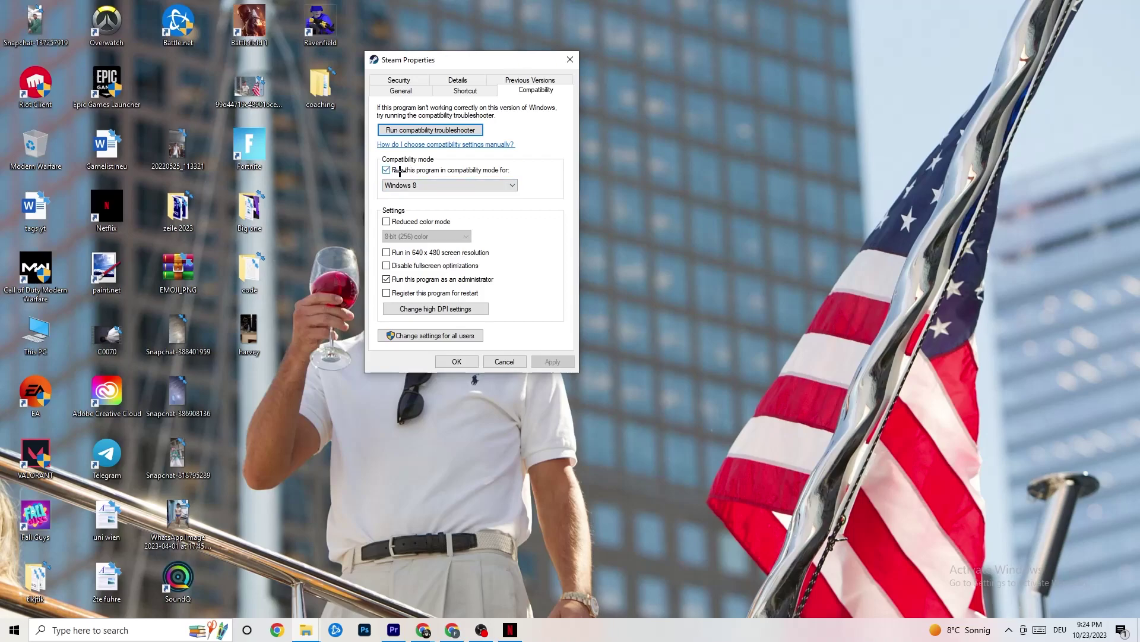
left_click(492, 184)
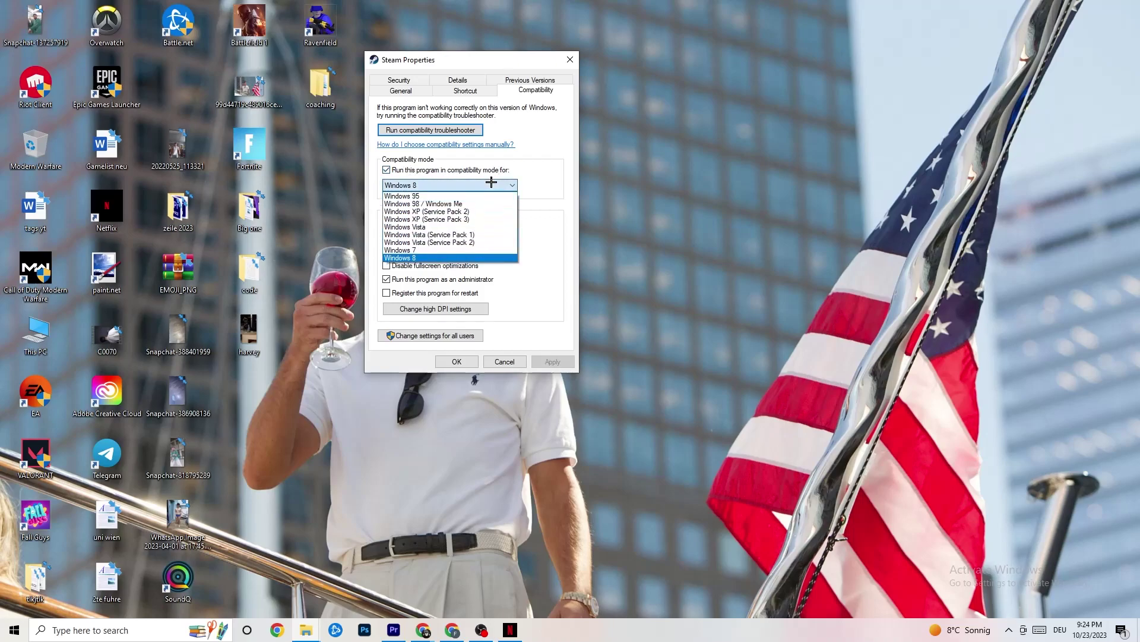
left_click(519, 169)
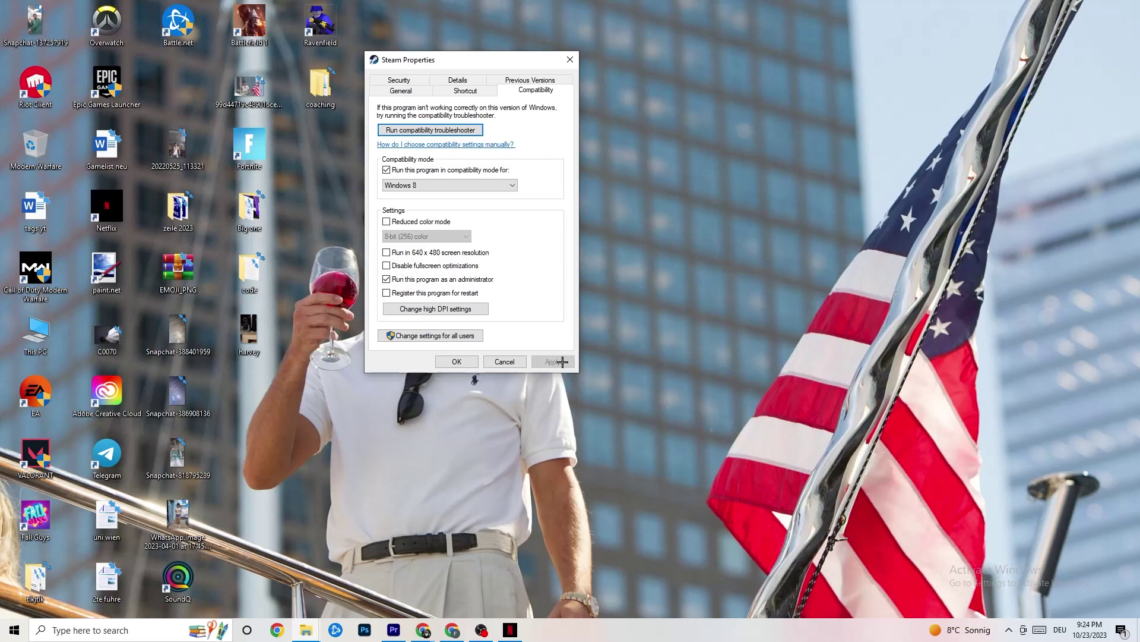
left_click(457, 360)
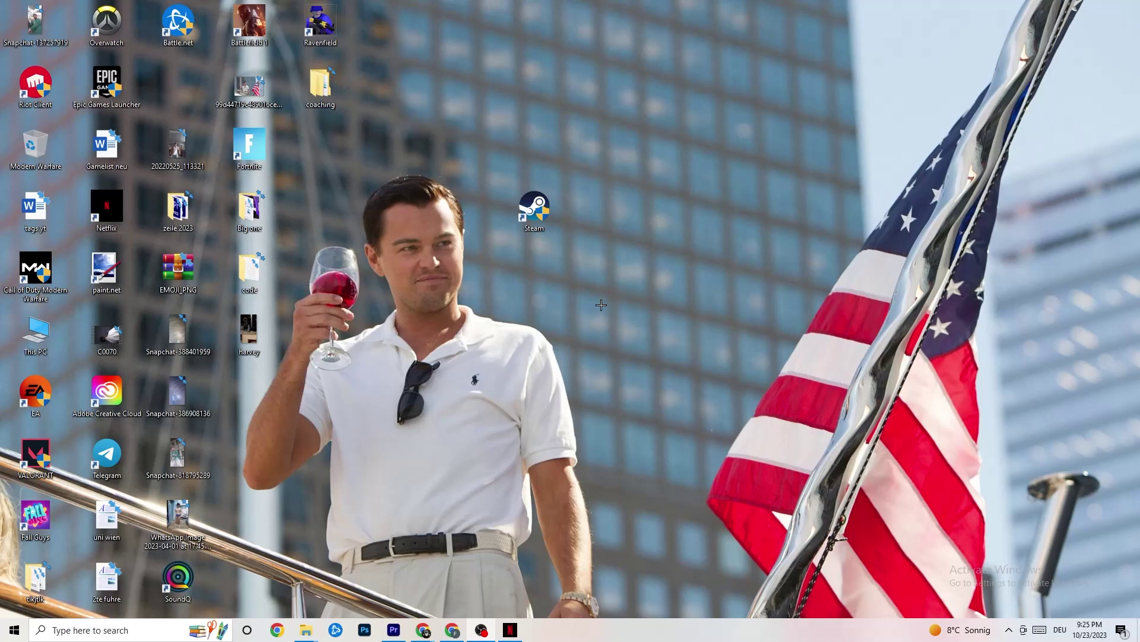
Dismiss the desktop menu, select the Steam icon, and bring up the taskbar's context menu.
right_click(551, 224)
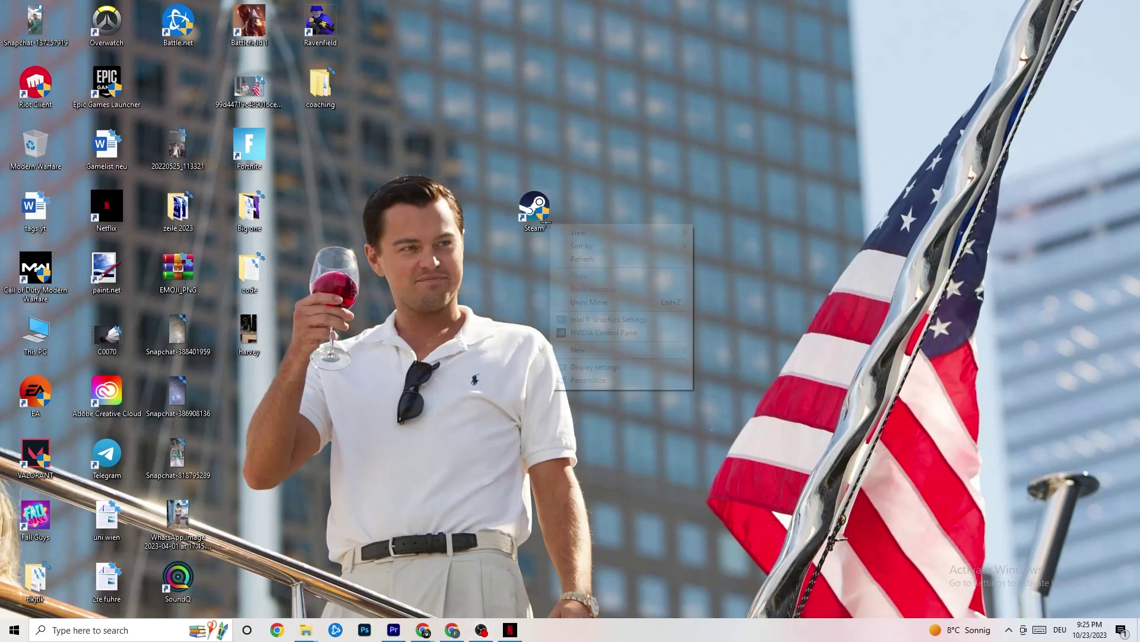
right_click(569, 121)
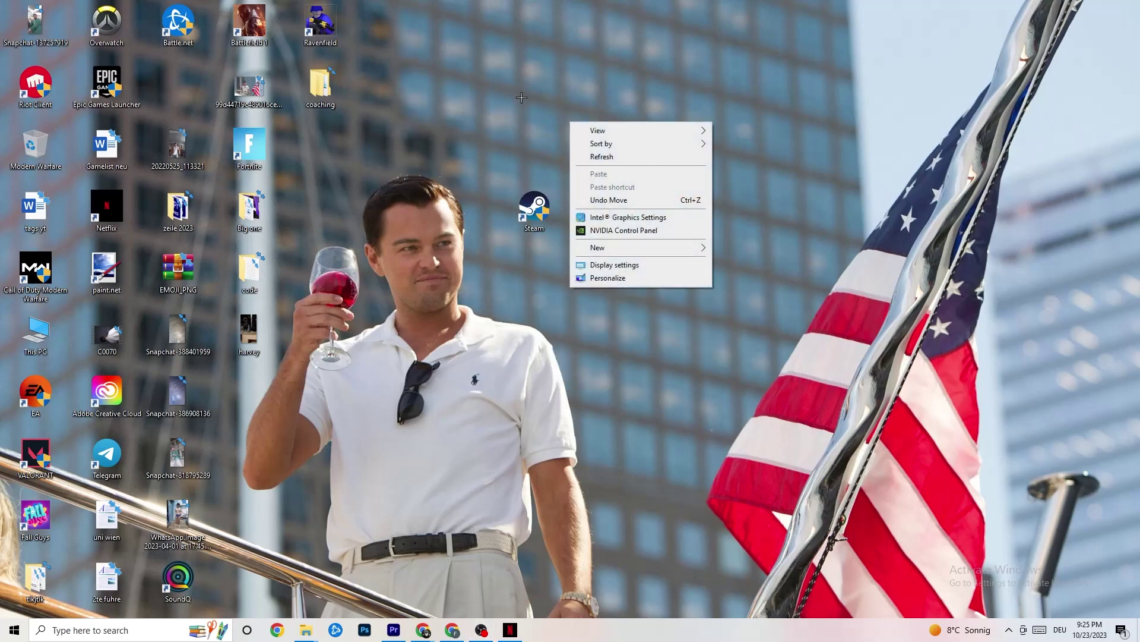
left_click(438, 23)
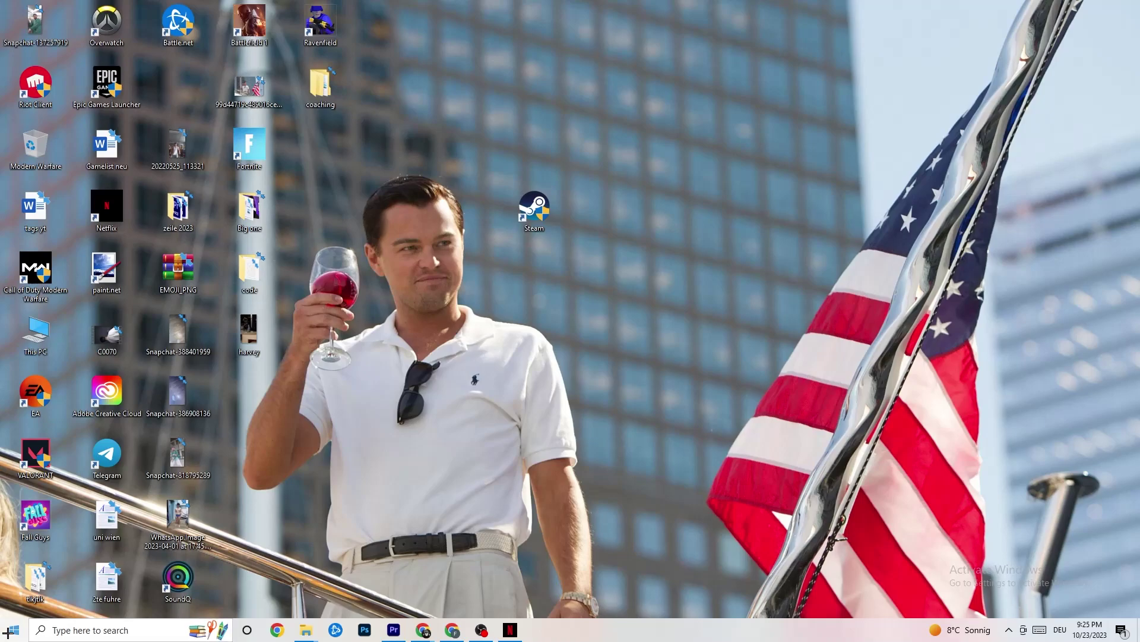
left_click(534, 208)
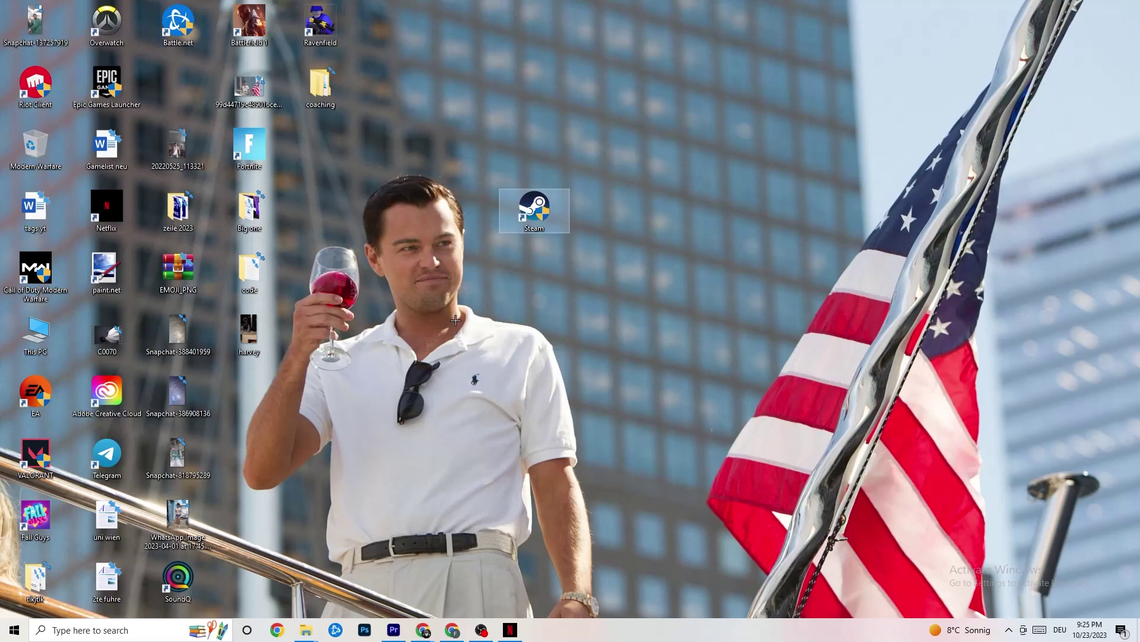
right_click(633, 637)
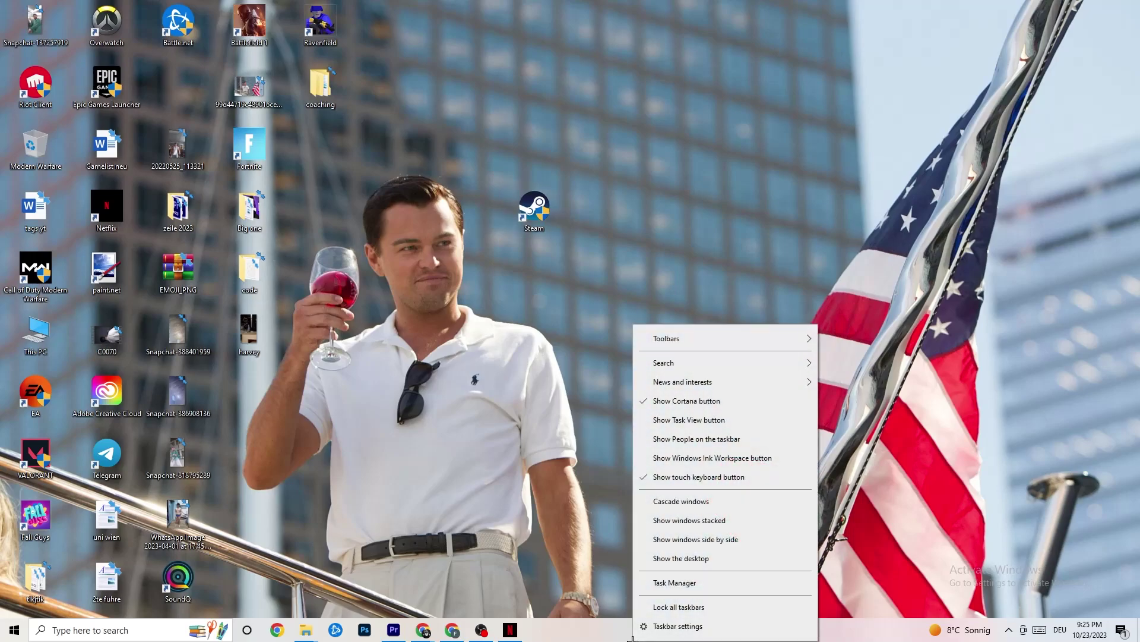
Launch Task Manager from the taskbar menu and maximize its window.
left_click(665, 582)
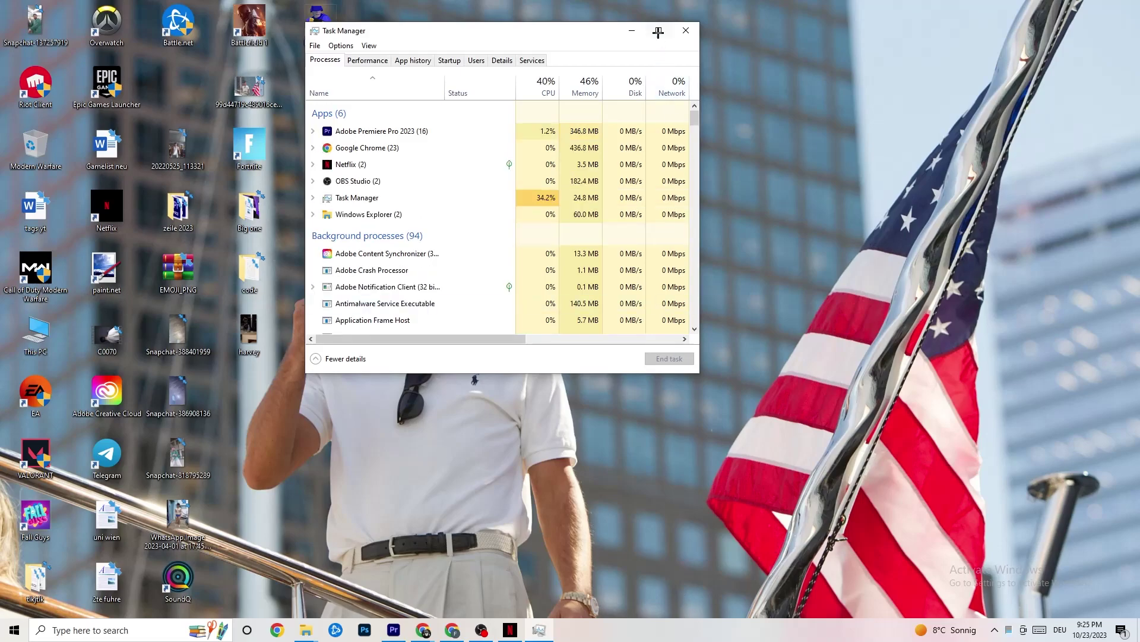
double_click(658, 29)
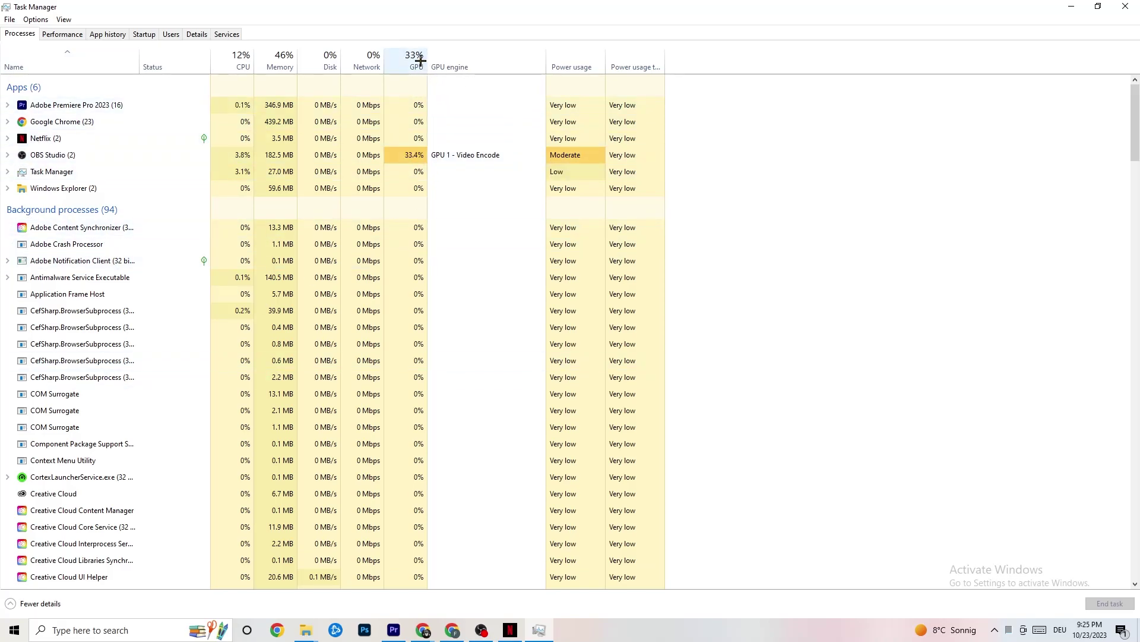
right_click(76, 189)
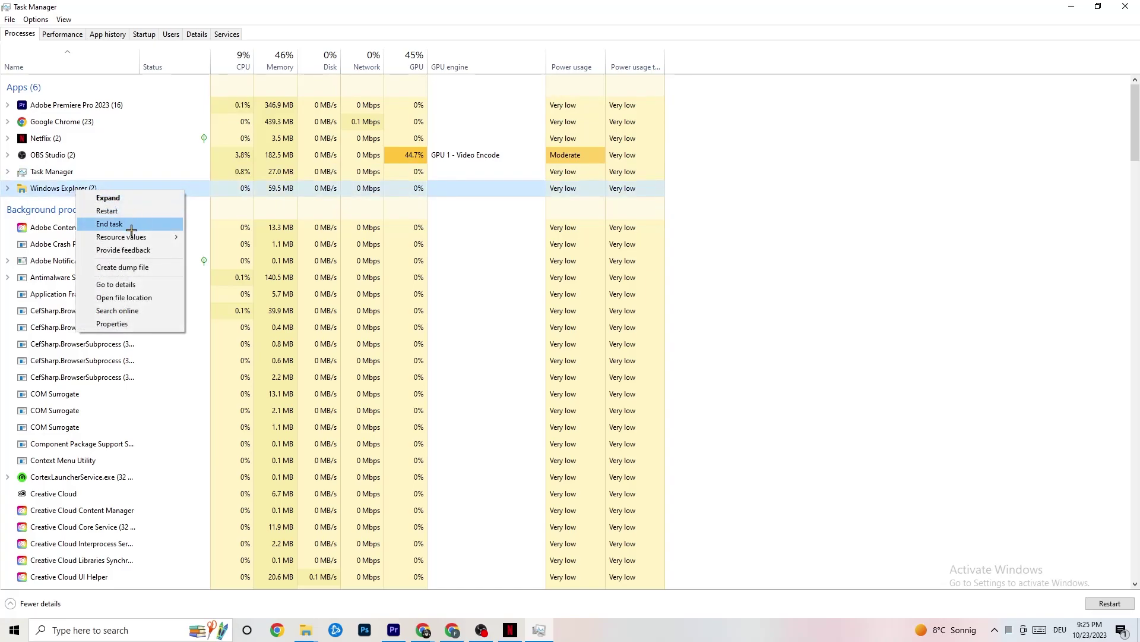
left_click(778, 180)
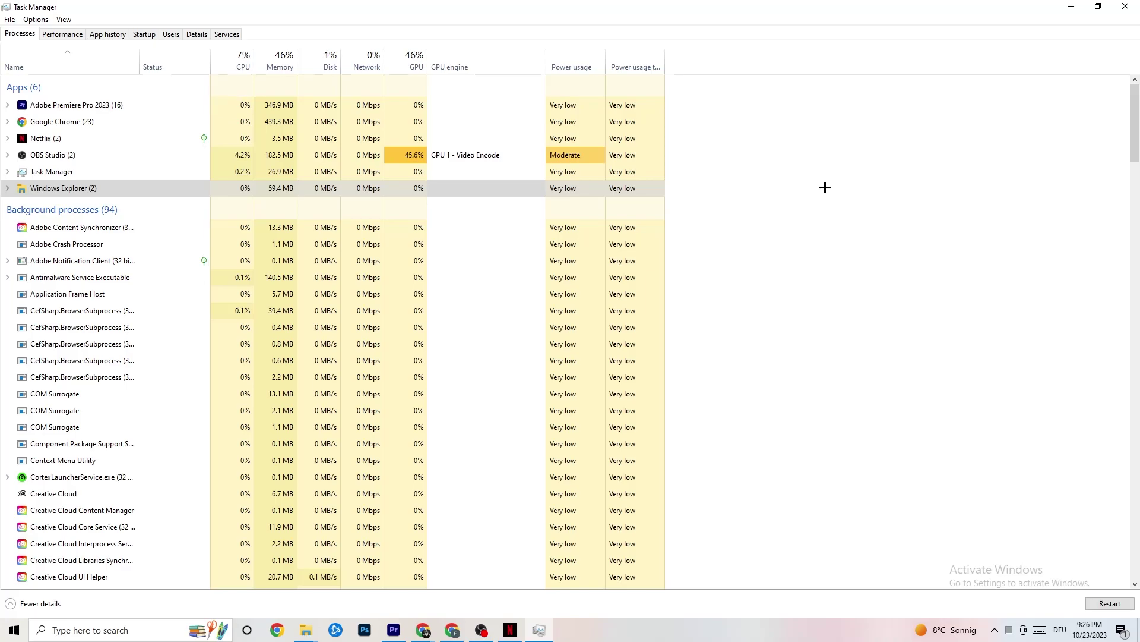
Review startup apps and the Portrait Displays entry's options, then show the Details process list.
left_click(144, 34)
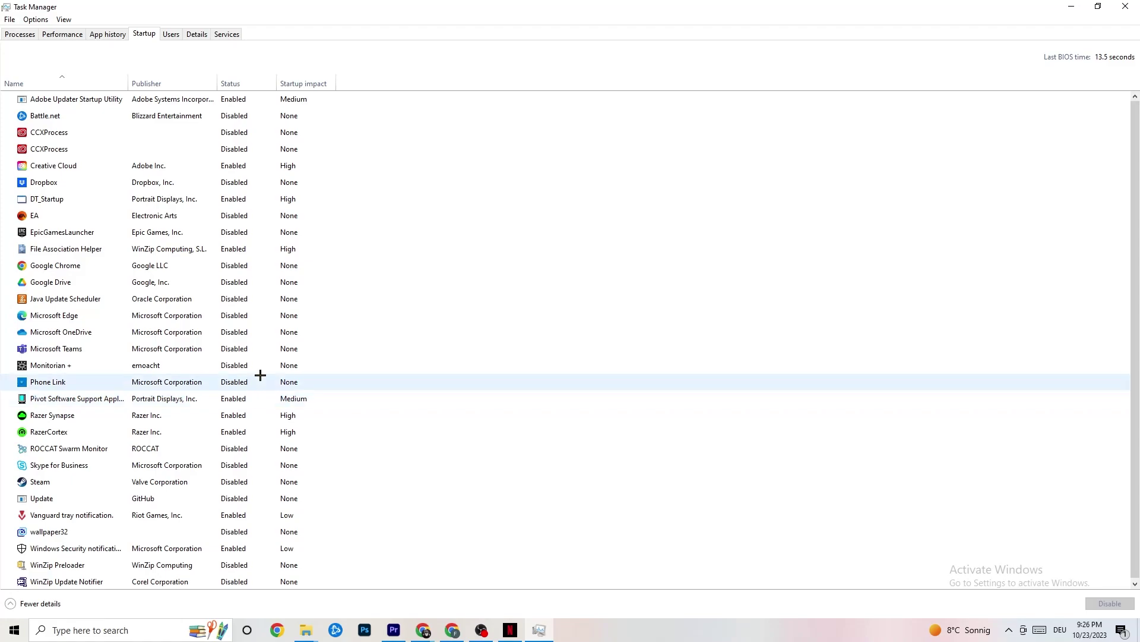
right_click(230, 398)
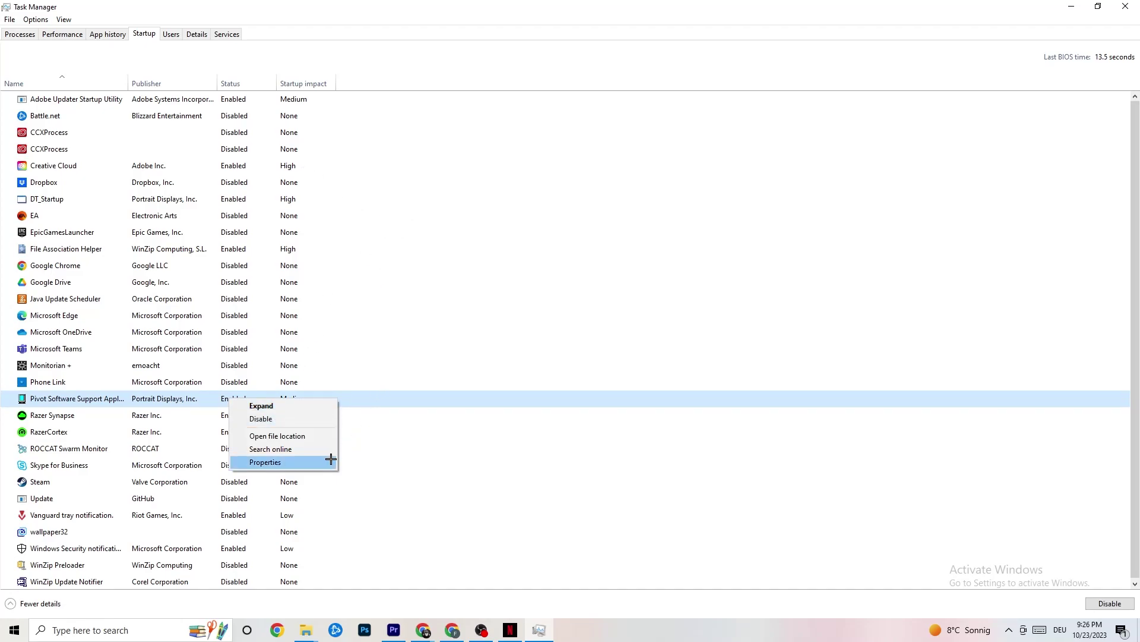
left_click(197, 36)
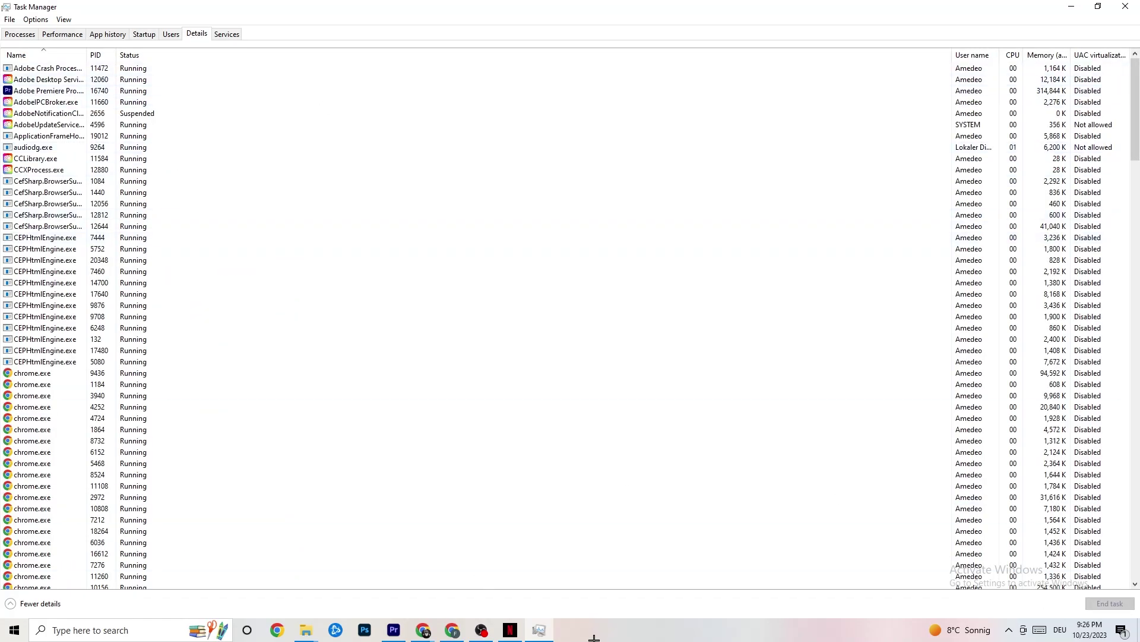
Check Adobe Premiere Pro.exe's priority, leave it at Normal, and close Task Manager.
right_click(49, 95)
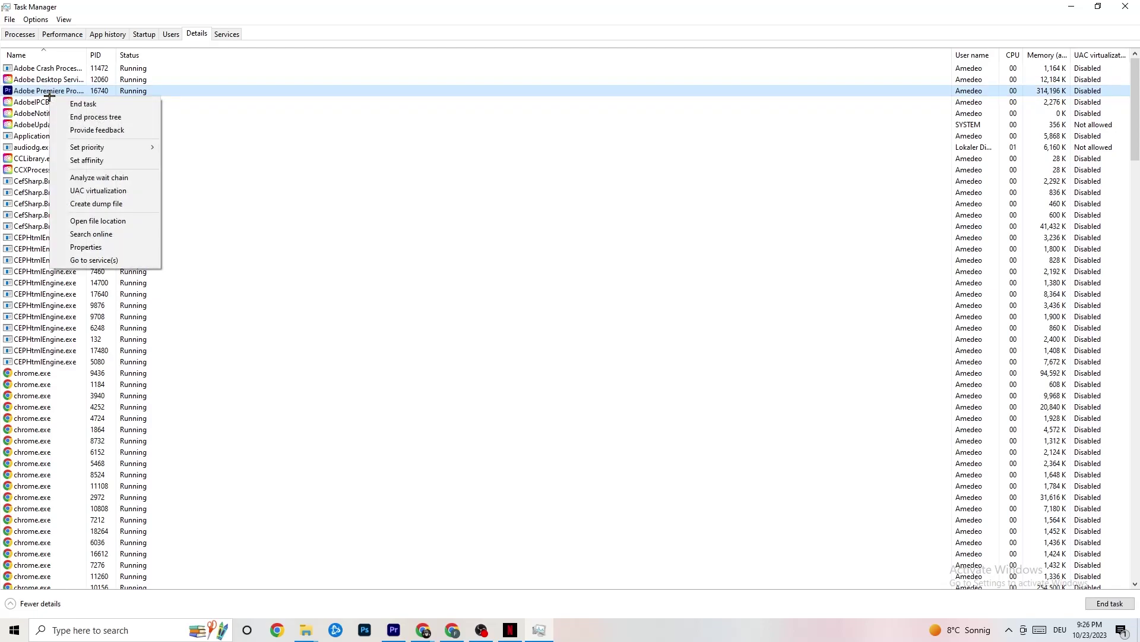
mouse_move(90, 146)
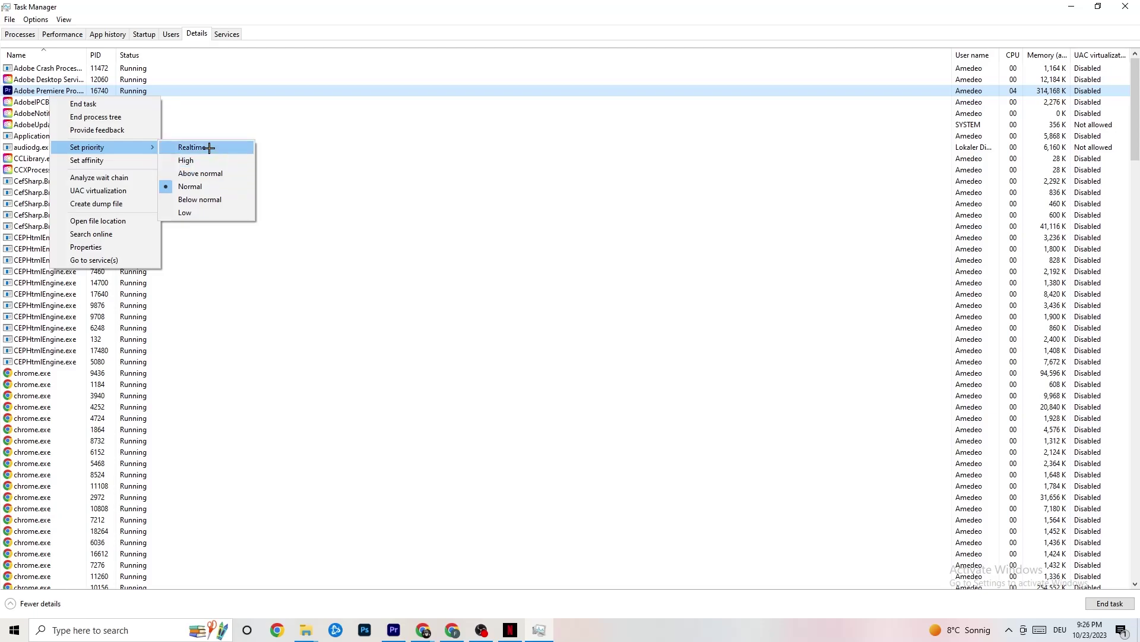
left_click(336, 116)
left_click(341, 112)
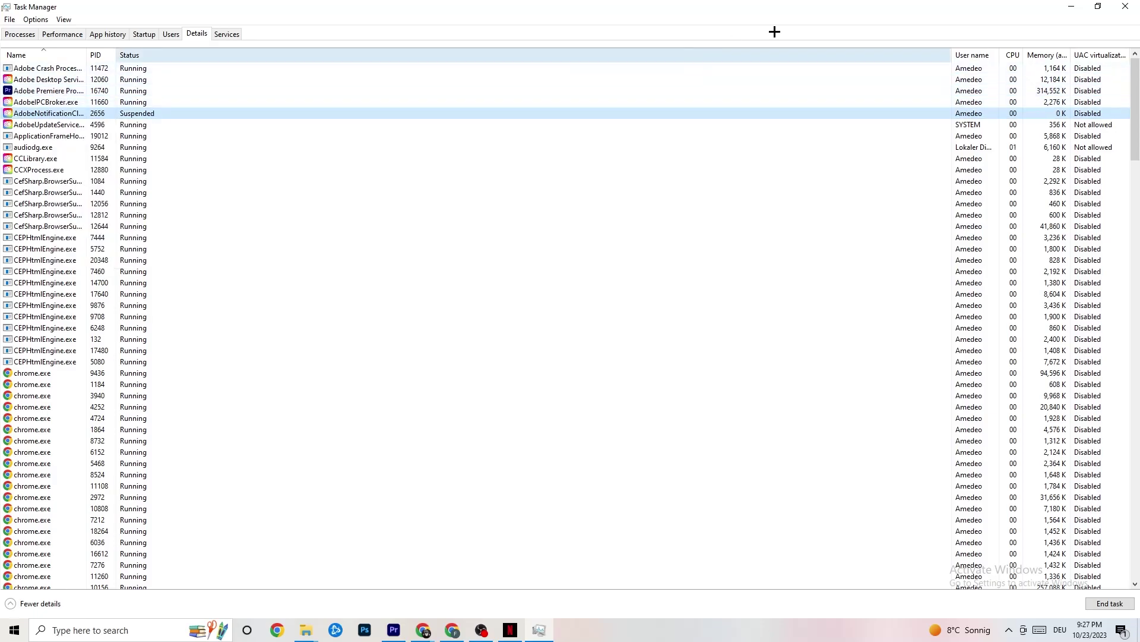
left_click(1126, 6)
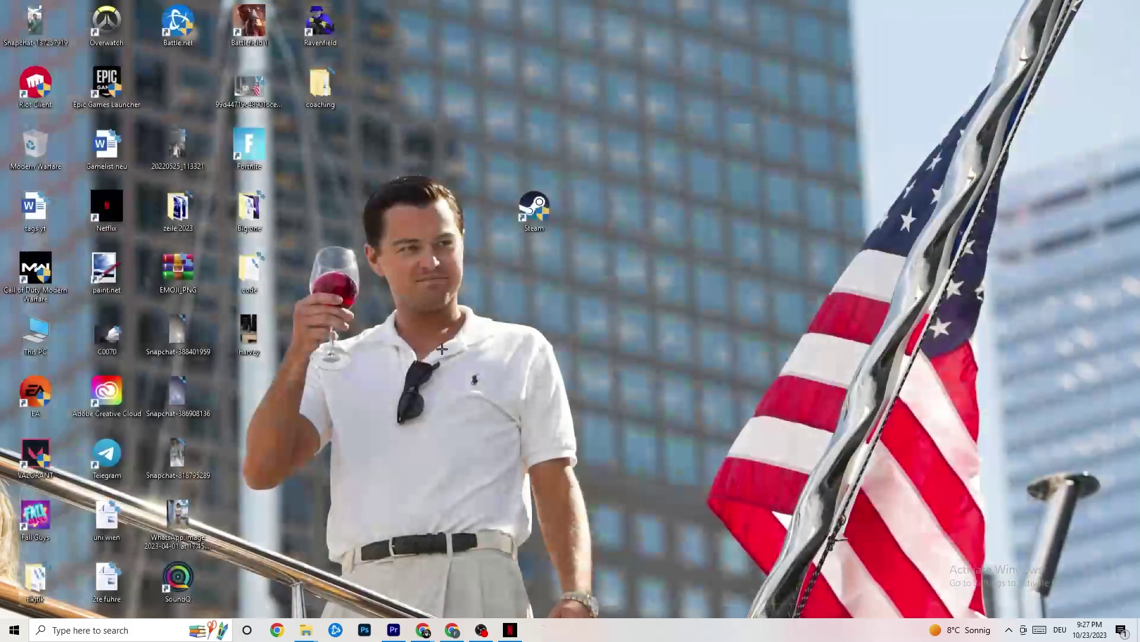